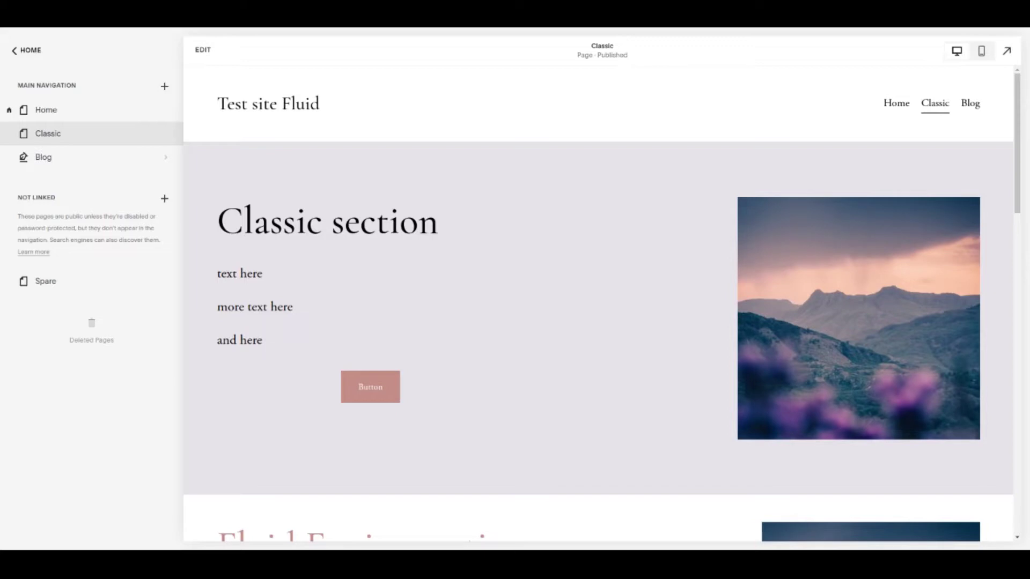
# Step: Start editing the Classic page from its preview in the Pages panel
pyautogui.click(203, 50)
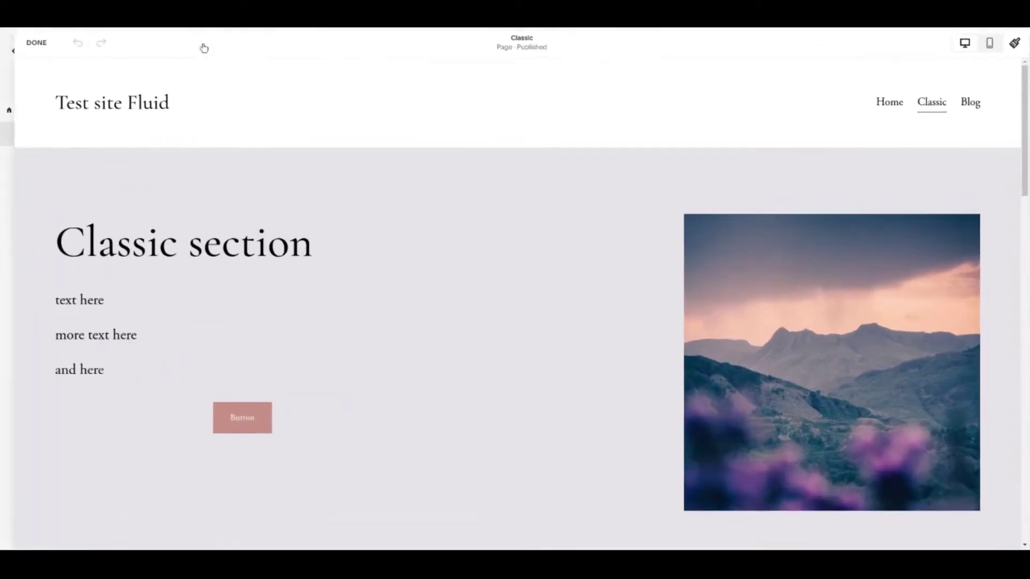
pyautogui.moveTo(291, 179)
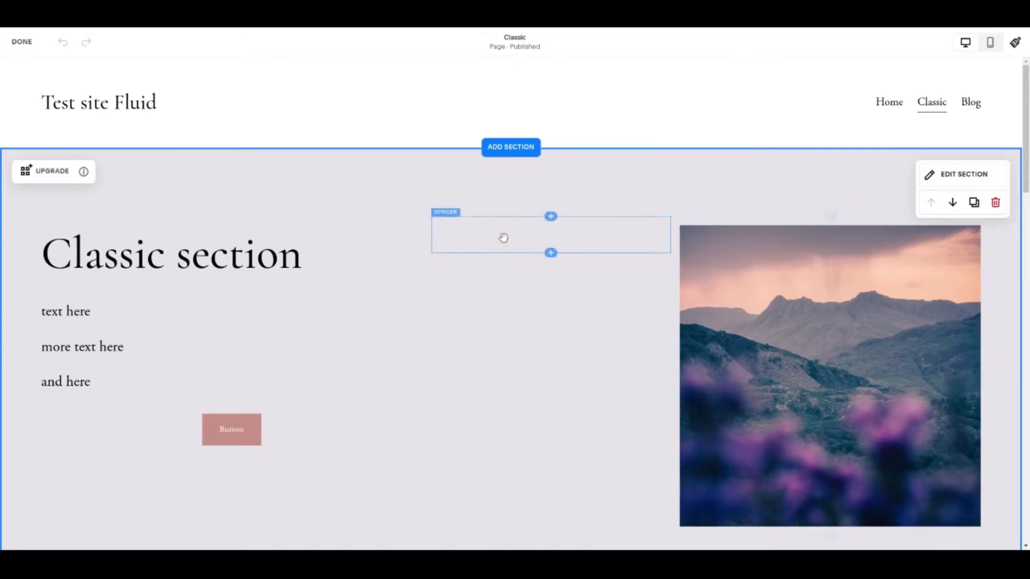
pyautogui.scroll(-7, 509, 321)
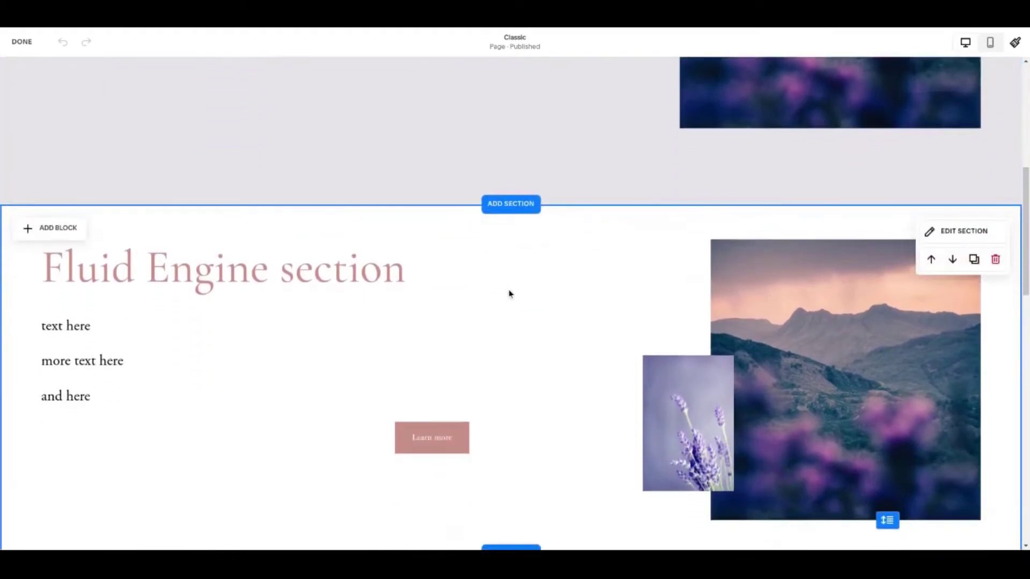
pyautogui.scroll(-1, 510, 294)
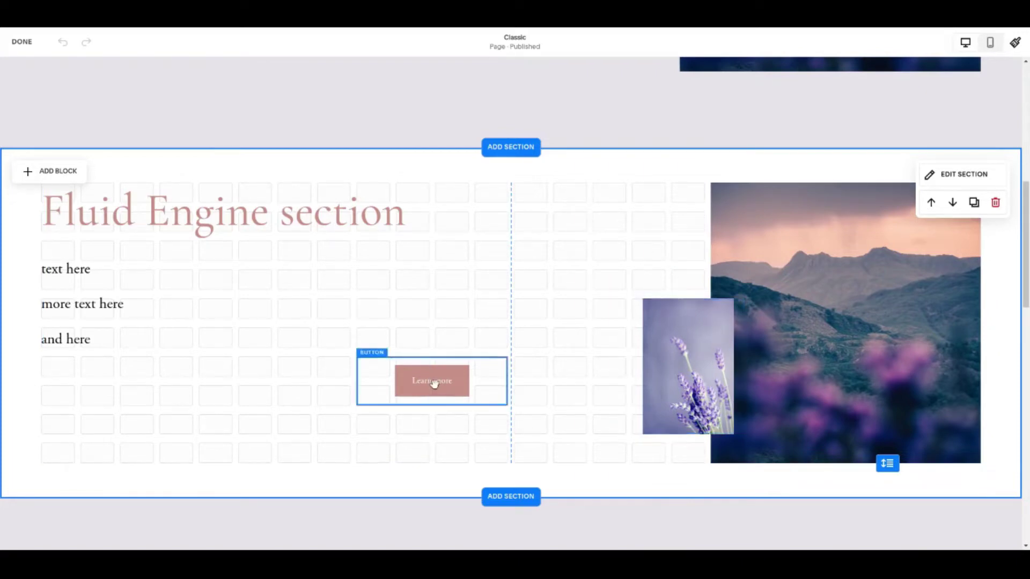
pyautogui.moveTo(434, 381); pyautogui.dragTo(417, 359)
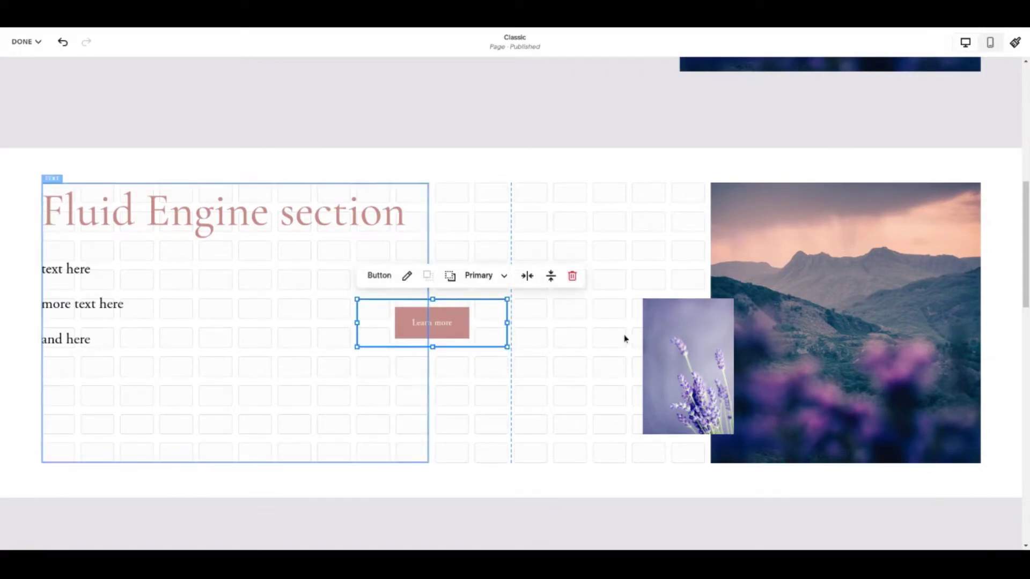
# Step: Move the Learn more button up one row beside the 'and here' line, then open the save/discard options
pyautogui.moveTo(434, 324); pyautogui.dragTo(553, 265)
pyautogui.moveTo(419, 342)
pyautogui.mouseDown()
pyautogui.moveTo(391, 315)
pyautogui.moveTo(464, 350)
pyautogui.moveTo(431, 351)
pyautogui.mouseUp()
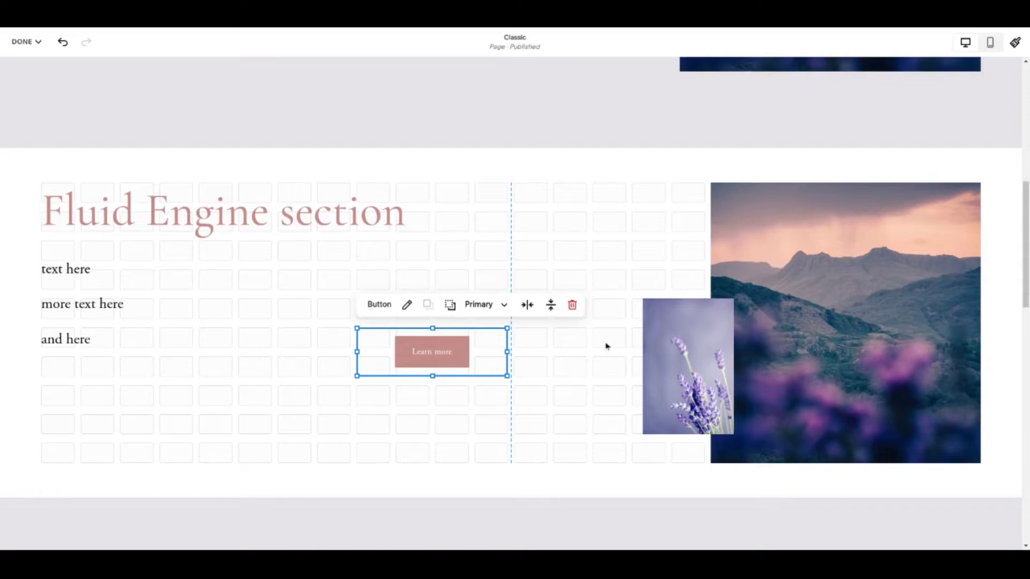
pyautogui.scroll(6, 606, 346)
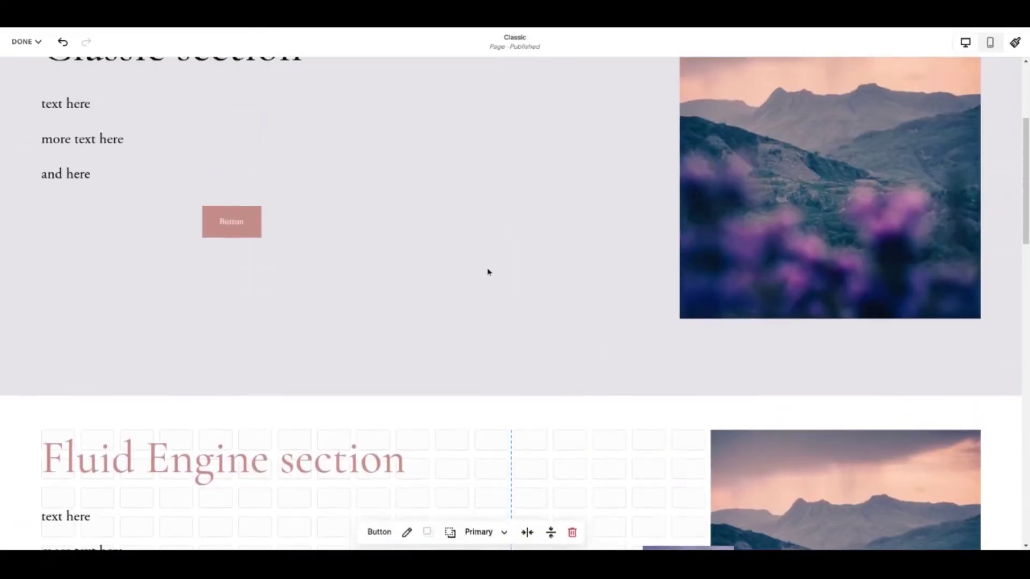
pyautogui.click(30, 42)
# Step: Discard the unsaved Classic page edits and confirm with DISCARD
pyautogui.click(28, 89)
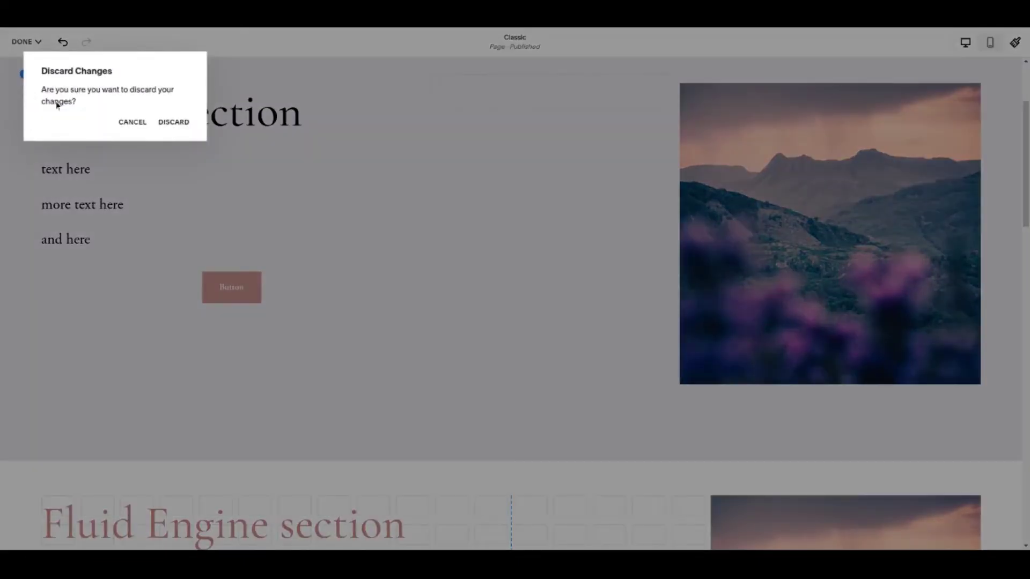
pyautogui.click(172, 123)
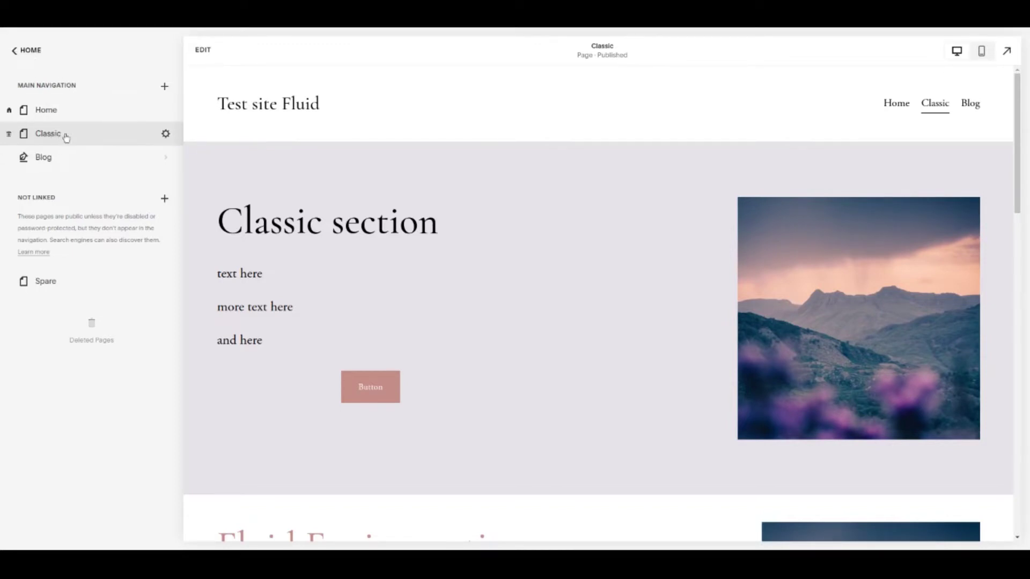
# Step: Duplicate the Classic page from its settings, keeping the name 'Classic (Copy)'
pyautogui.click(165, 134)
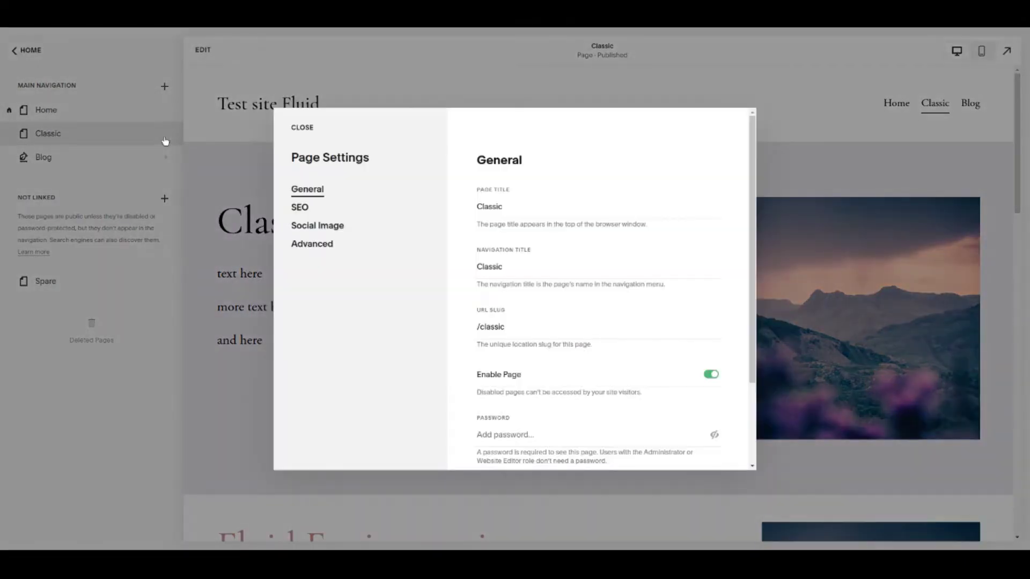
pyautogui.scroll(-2, 504, 195)
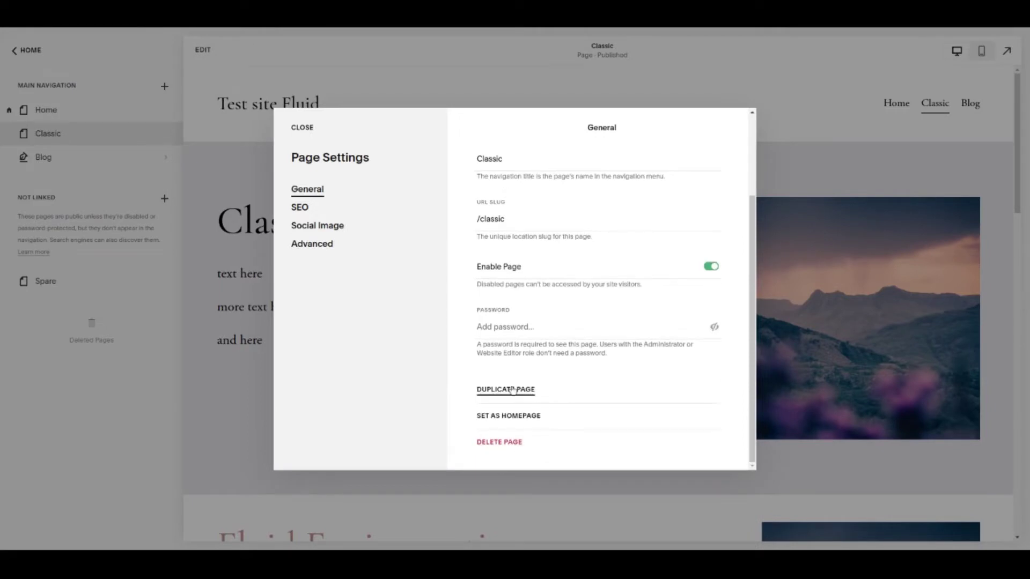
pyautogui.click(512, 390)
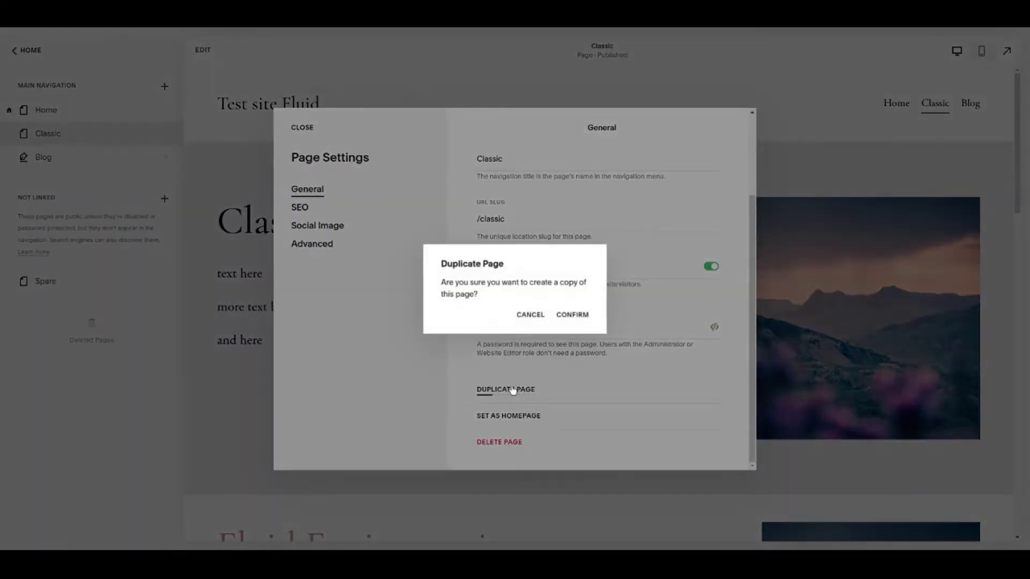
pyautogui.click(572, 315)
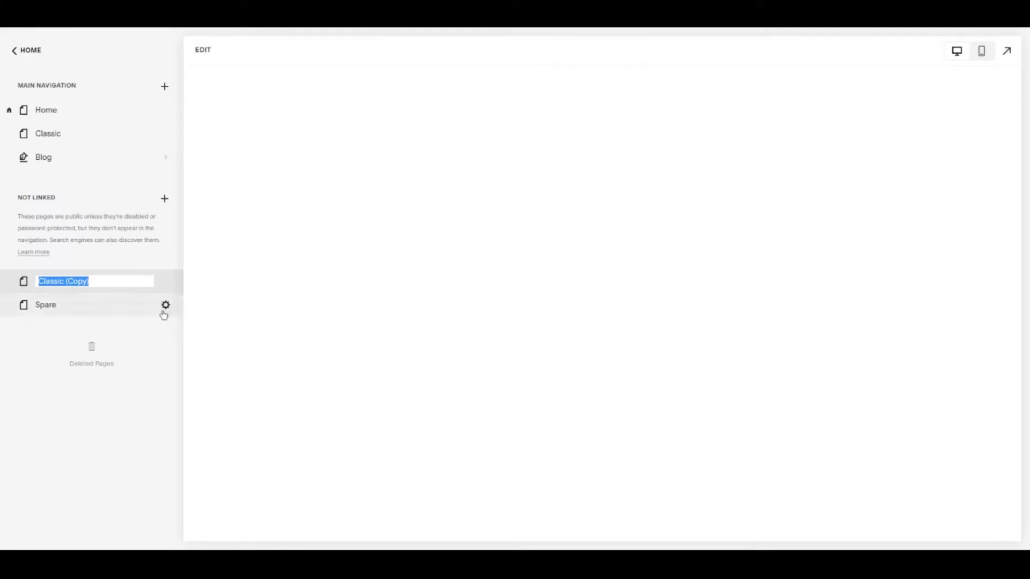
pyautogui.click(90, 281)
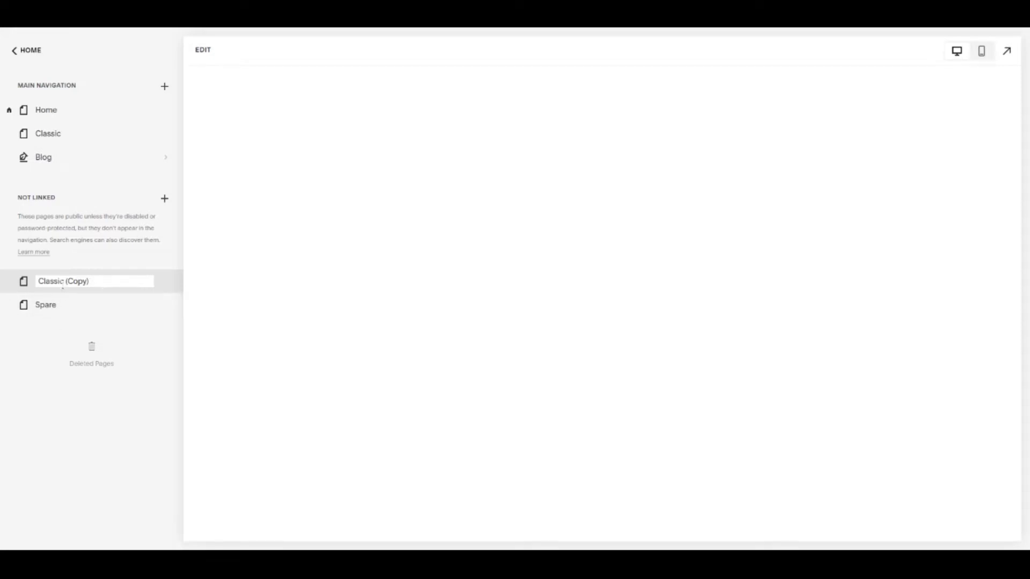
pyautogui.press('Return')
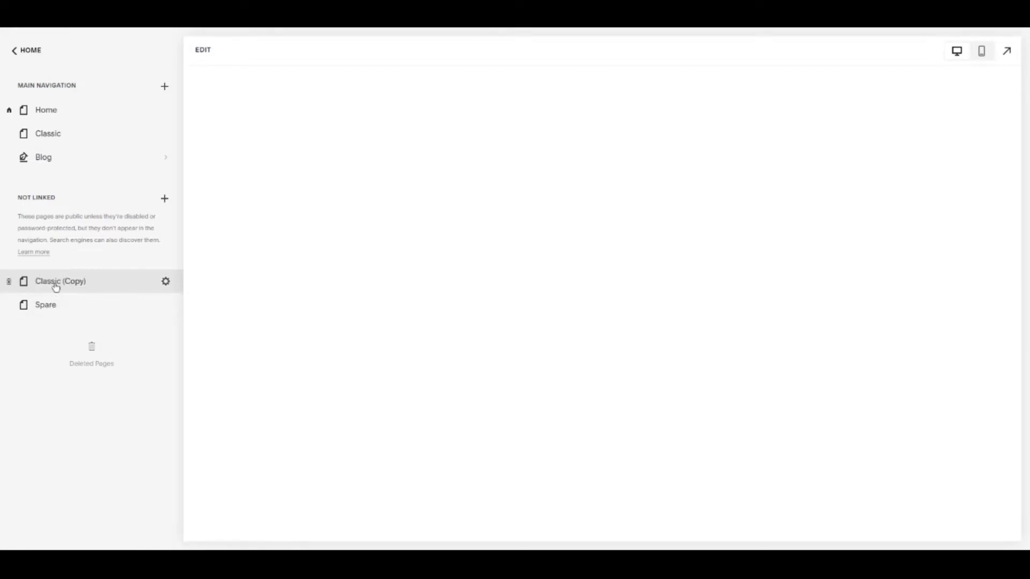
pyautogui.click(56, 284)
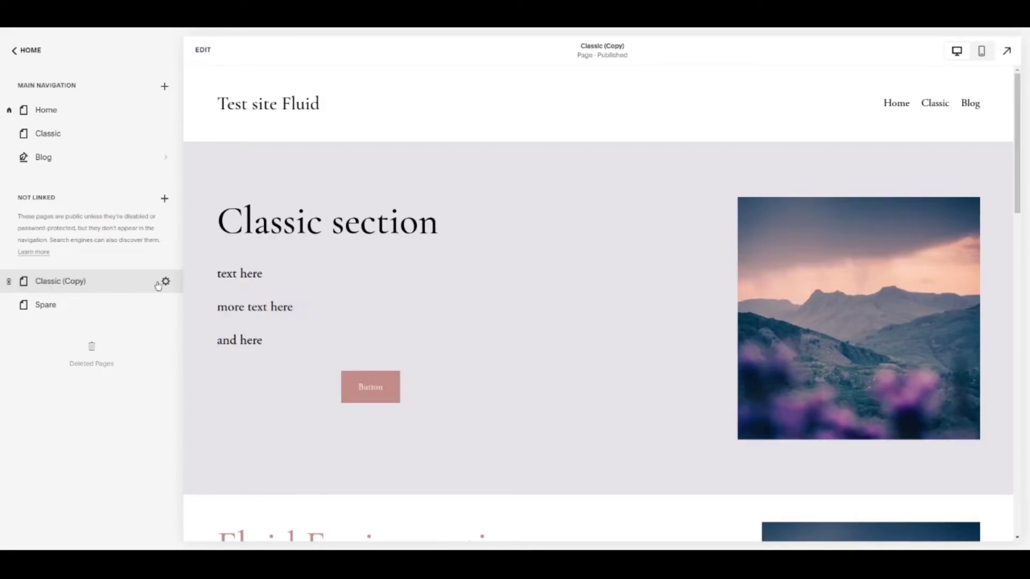
# Step: Open Classic (Copy) in the editor and scroll through its text, button and mountain image sections
pyautogui.click(203, 49)
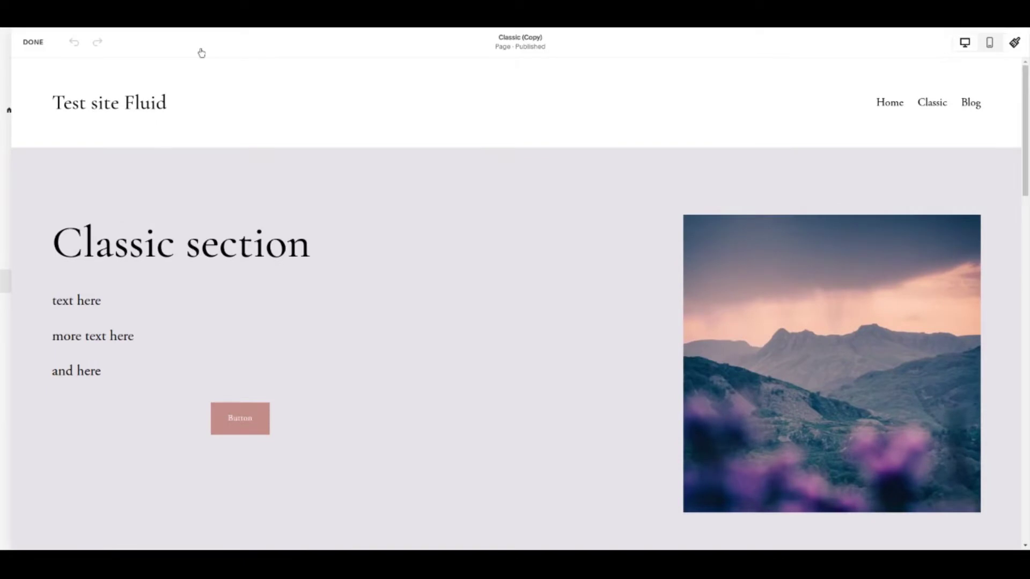
pyautogui.moveTo(504, 309)
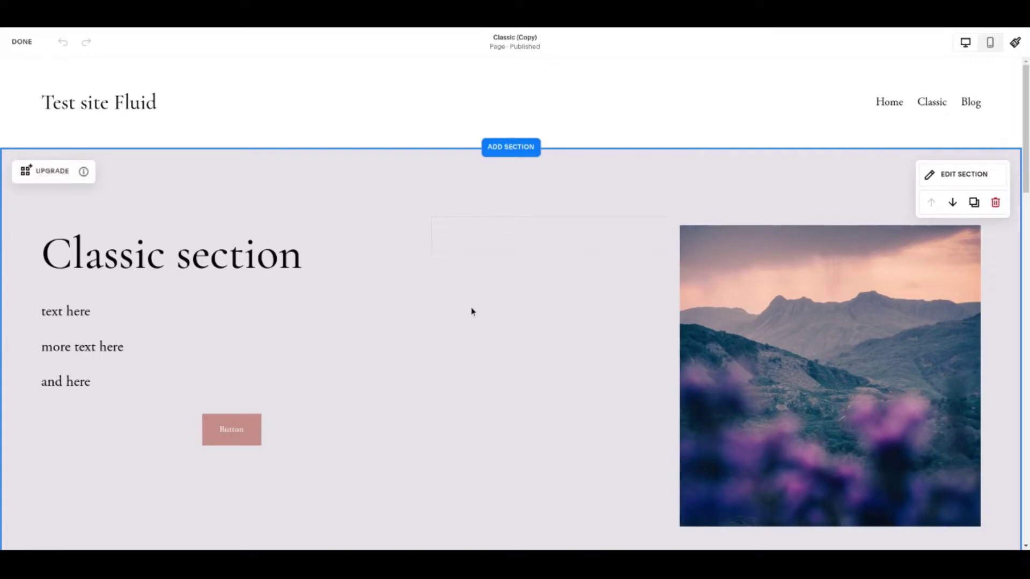
pyautogui.scroll(-8, 471, 311)
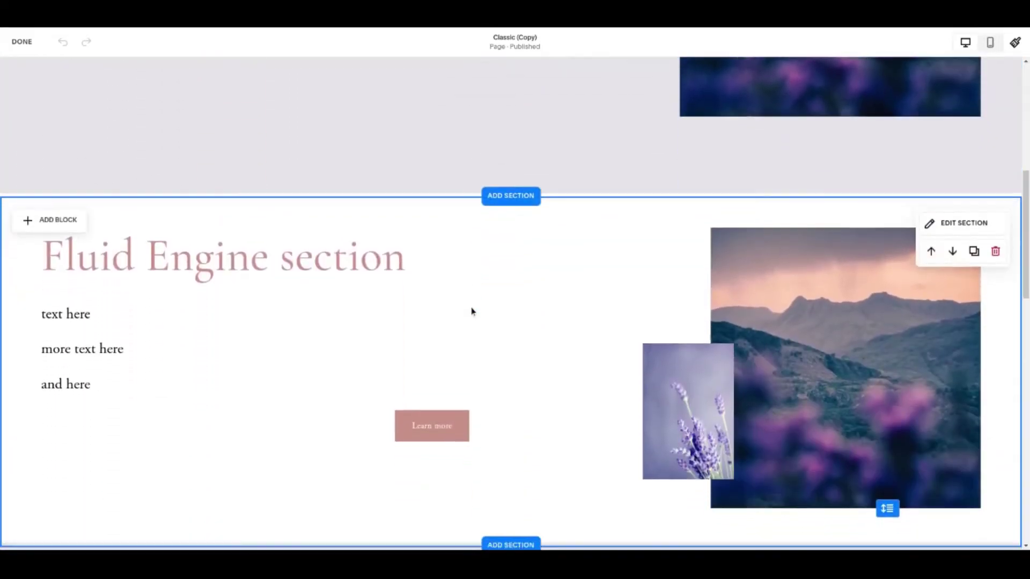
pyautogui.scroll(-1, 552, 283)
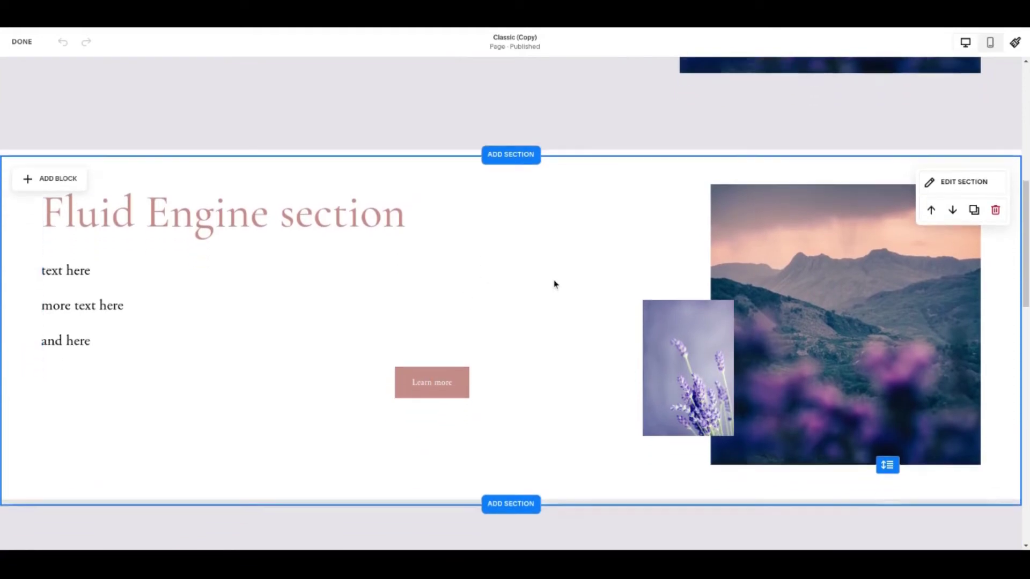
pyautogui.scroll(-7, 554, 283)
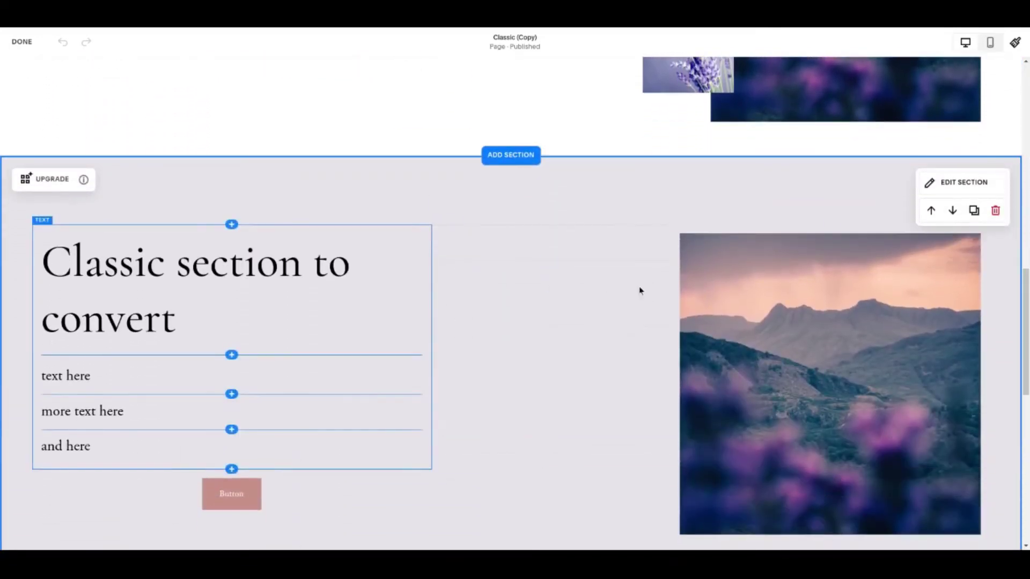
pyautogui.scroll(-4, 639, 291)
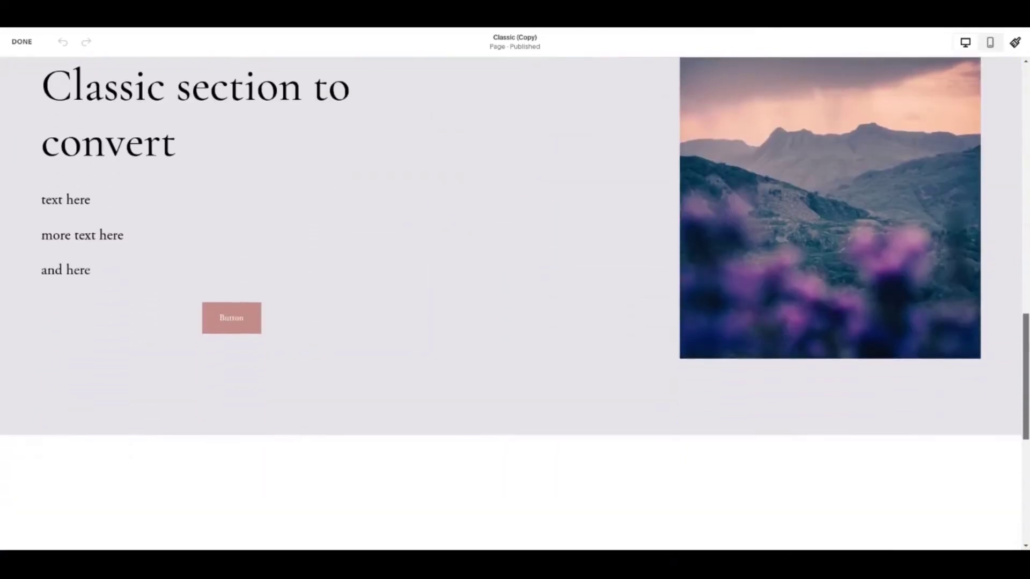
pyautogui.moveTo(1026, 361); pyautogui.dragTo(1027, 118)
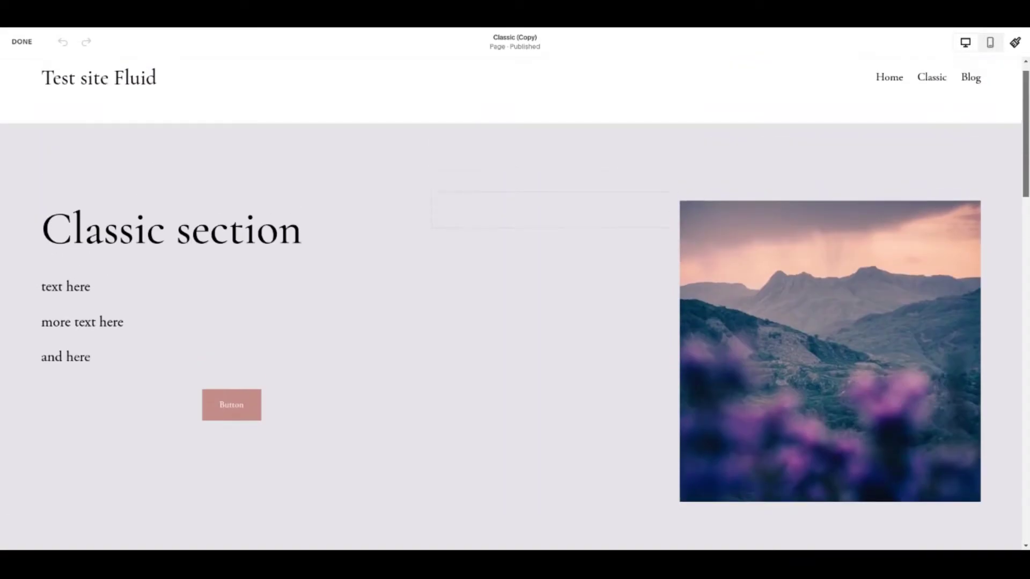
pyautogui.moveTo(1027, 118); pyautogui.dragTo(1028, 124)
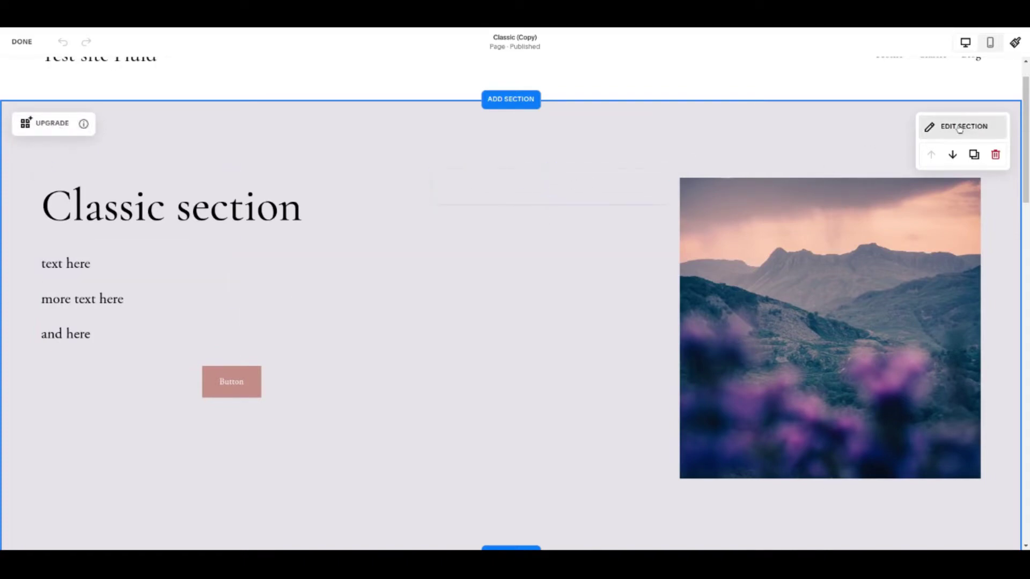
pyautogui.scroll(-3, 619, 316)
pyautogui.scroll(3, 617, 315)
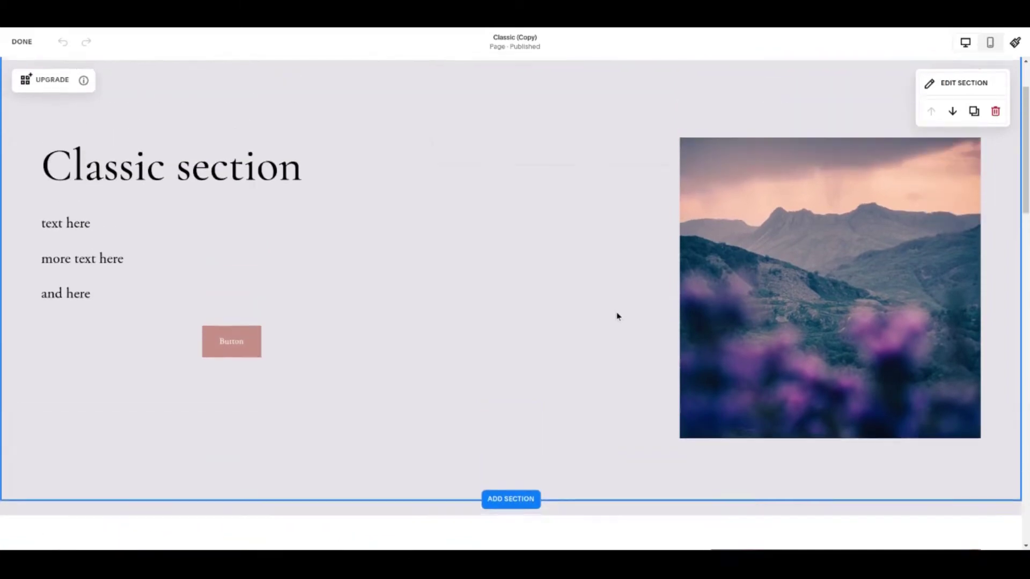
pyautogui.scroll(-2, 522, 308)
pyautogui.scroll(1, 519, 307)
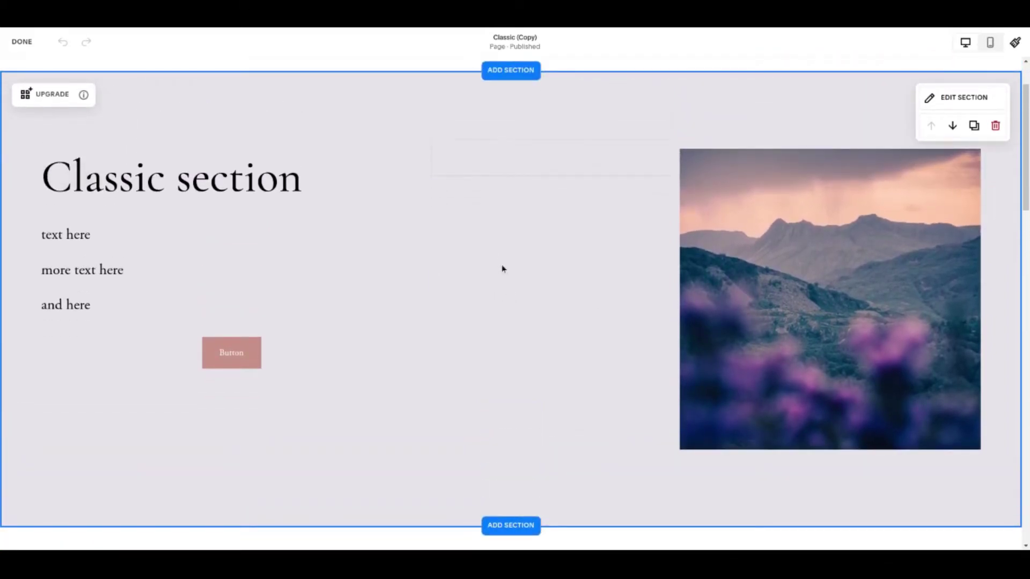
pyautogui.scroll(-6, 506, 286)
pyautogui.scroll(-2, 505, 284)
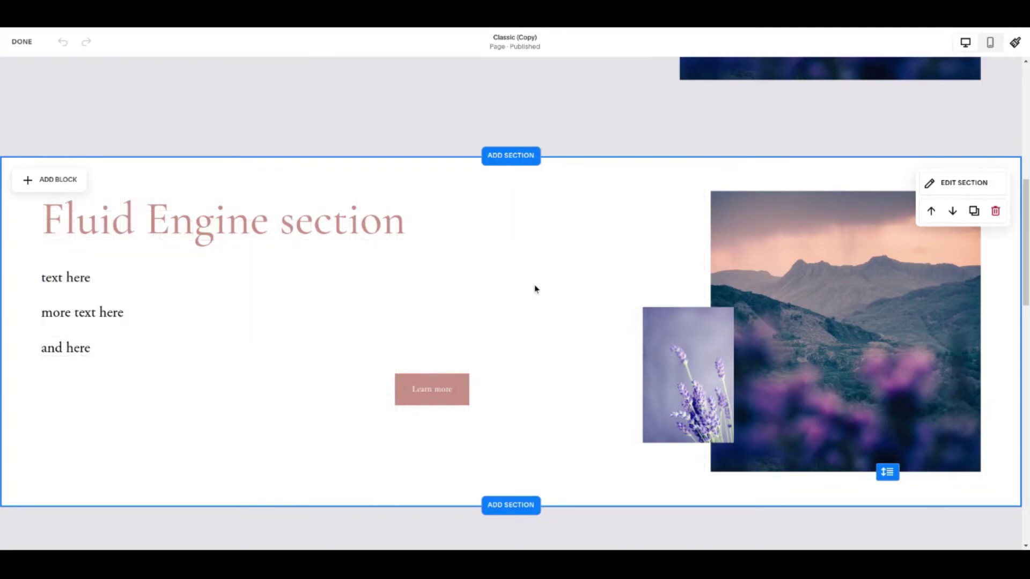
pyautogui.click(535, 290)
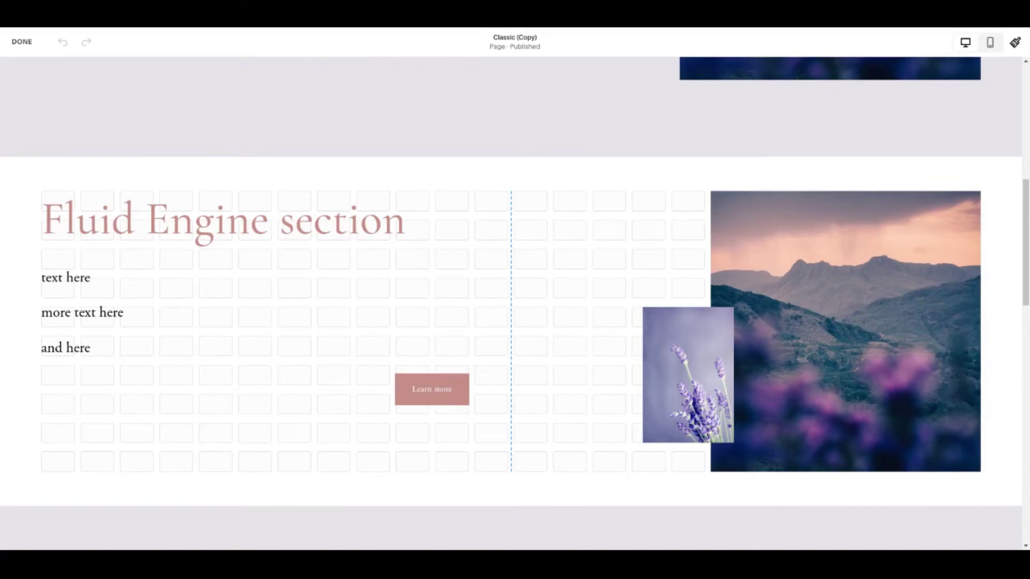
# Step: Upgrade the top Classic section to Fluid Engine, then bring up the save/discard options
pyautogui.scroll(10, 552, 294)
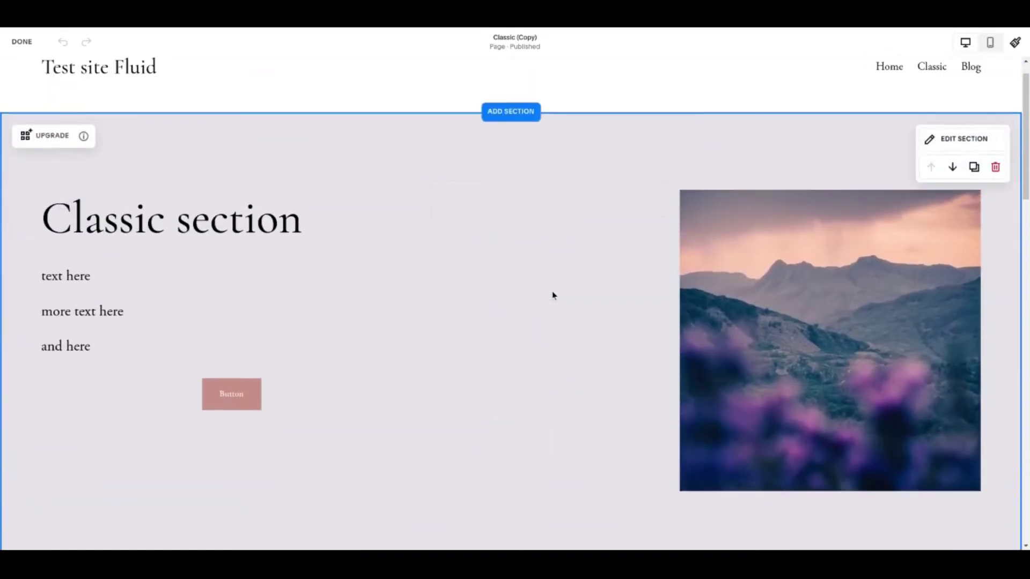
pyautogui.scroll(1, 552, 295)
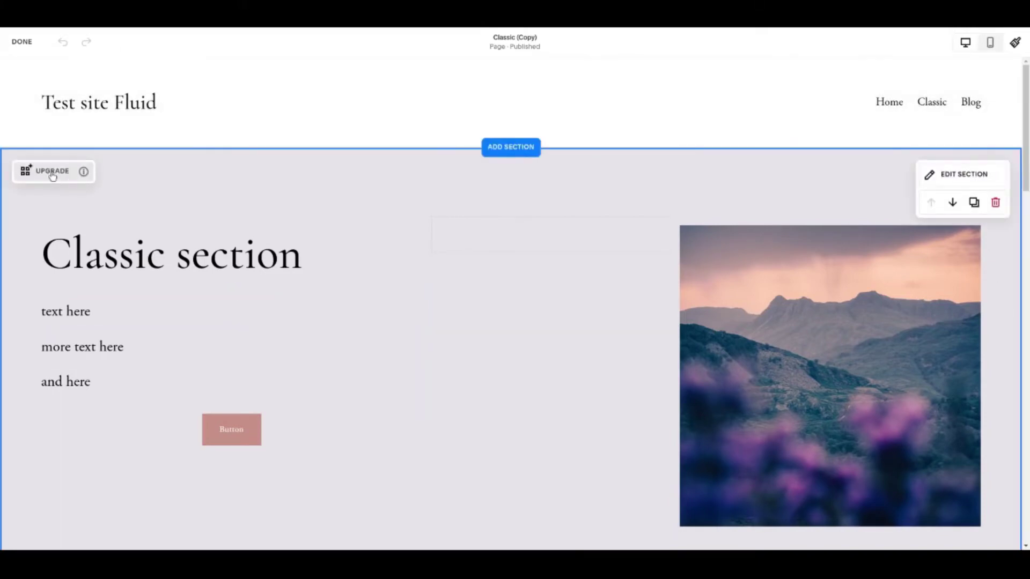
pyautogui.click(52, 173)
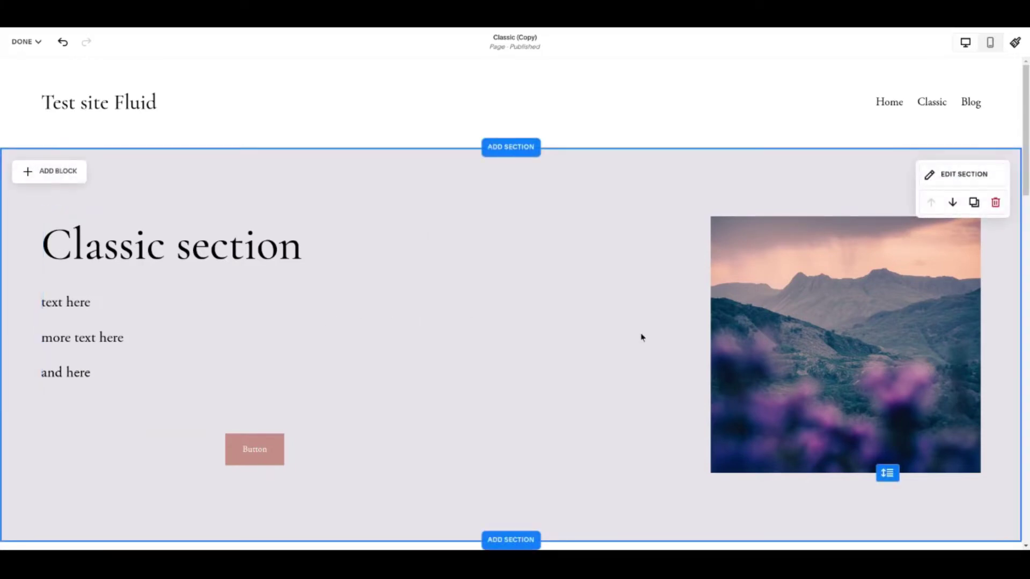
pyautogui.click(30, 44)
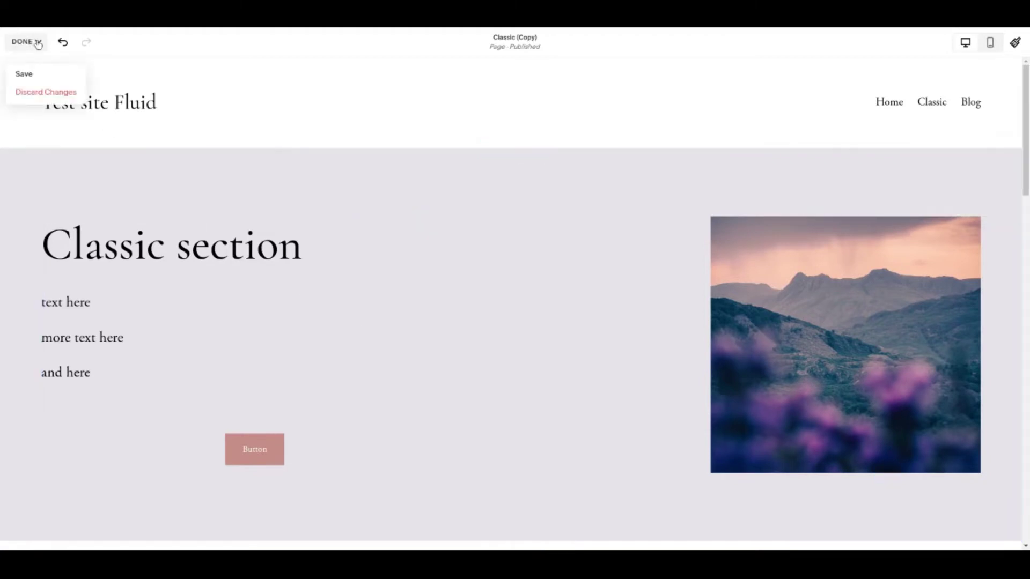
# Step: Discard the Fluid Engine conversion and reopen Classic (Copy) in the editor
pyautogui.click(30, 96)
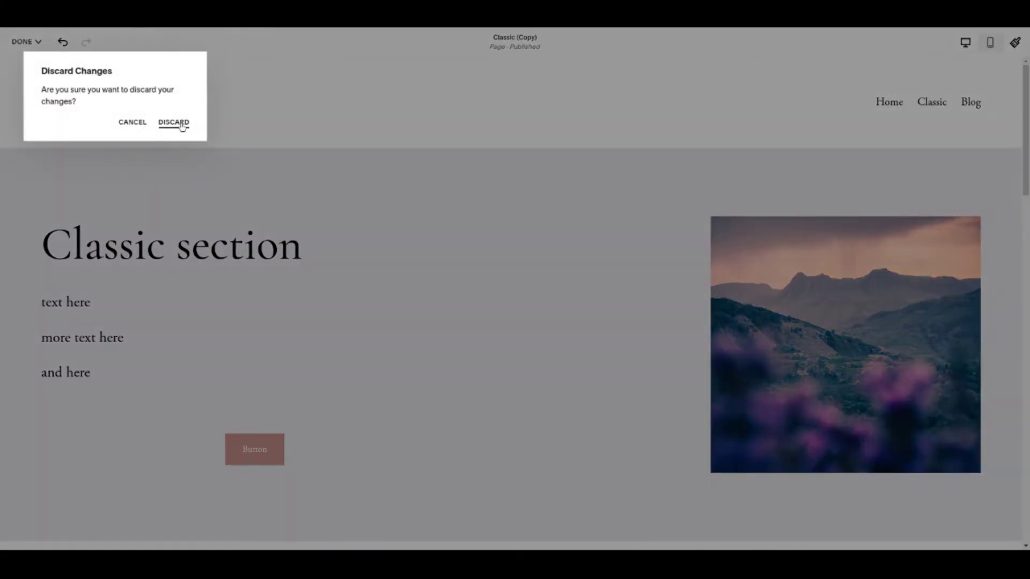
pyautogui.click(182, 125)
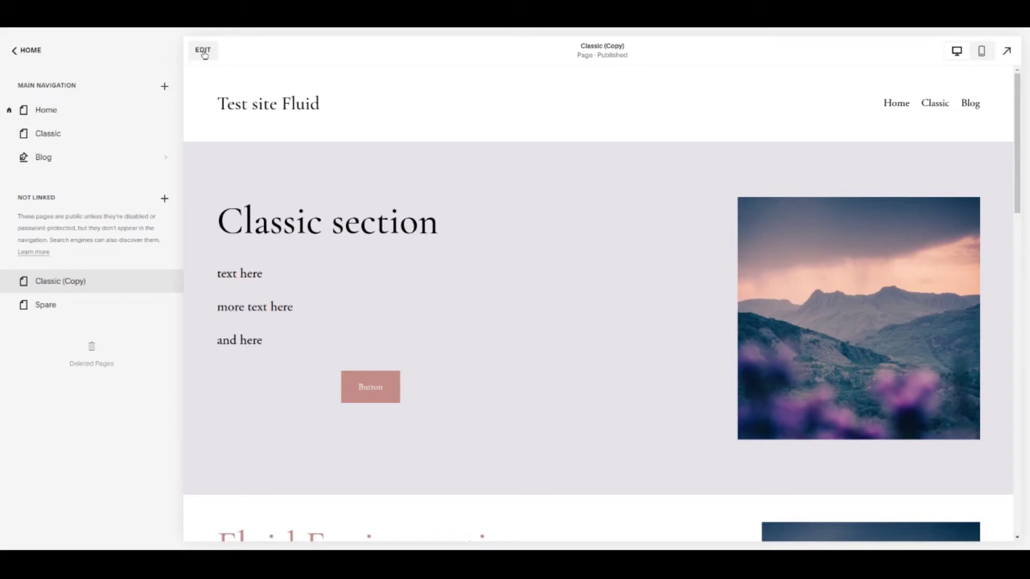
pyautogui.click(204, 52)
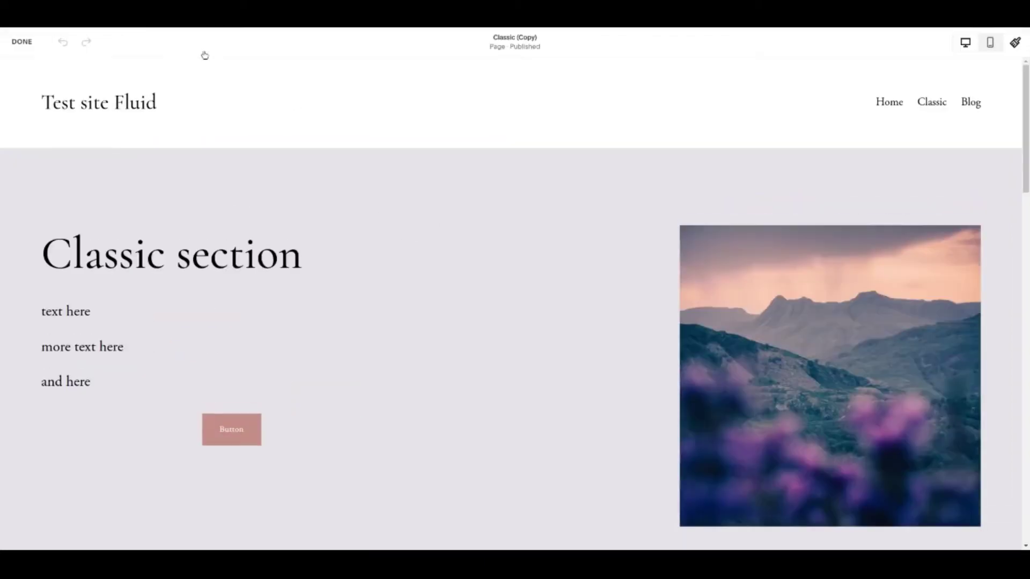
pyautogui.moveTo(520, 423)
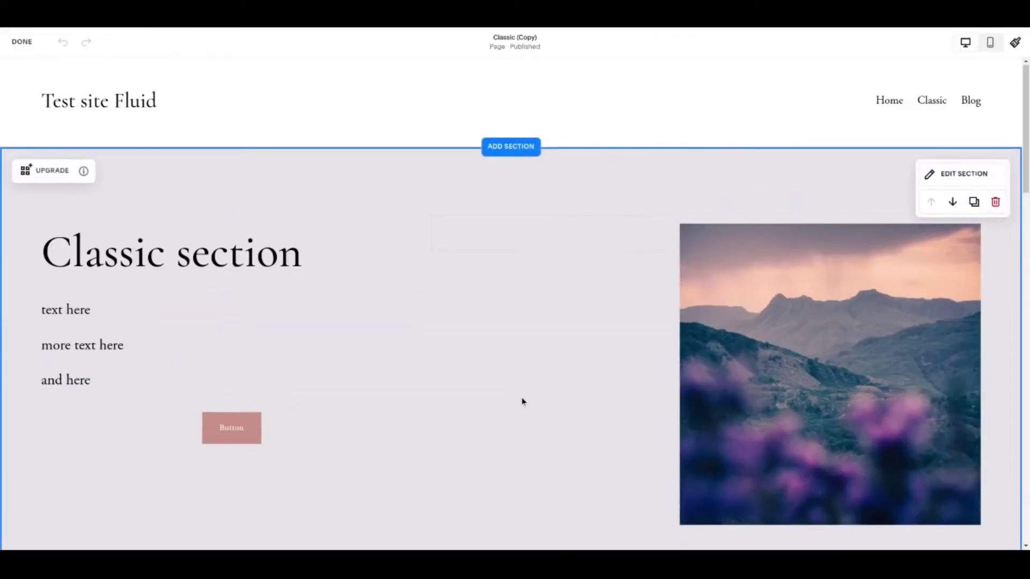
pyautogui.scroll(-3, 514, 370)
pyautogui.scroll(1, 472, 257)
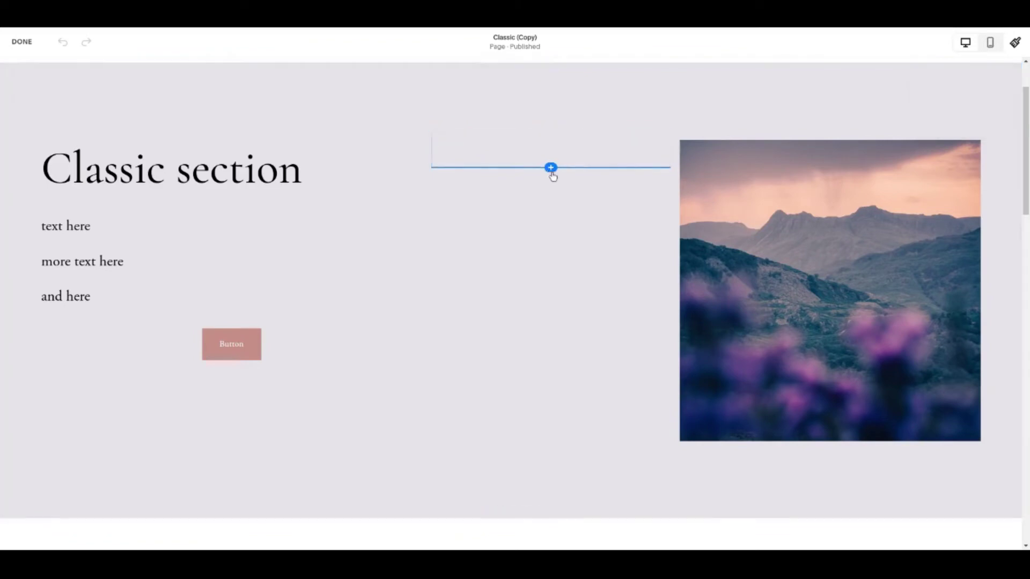
# Step: Open the block picker at the Classic section's insert point, then close it without adding anything
pyautogui.click(551, 168)
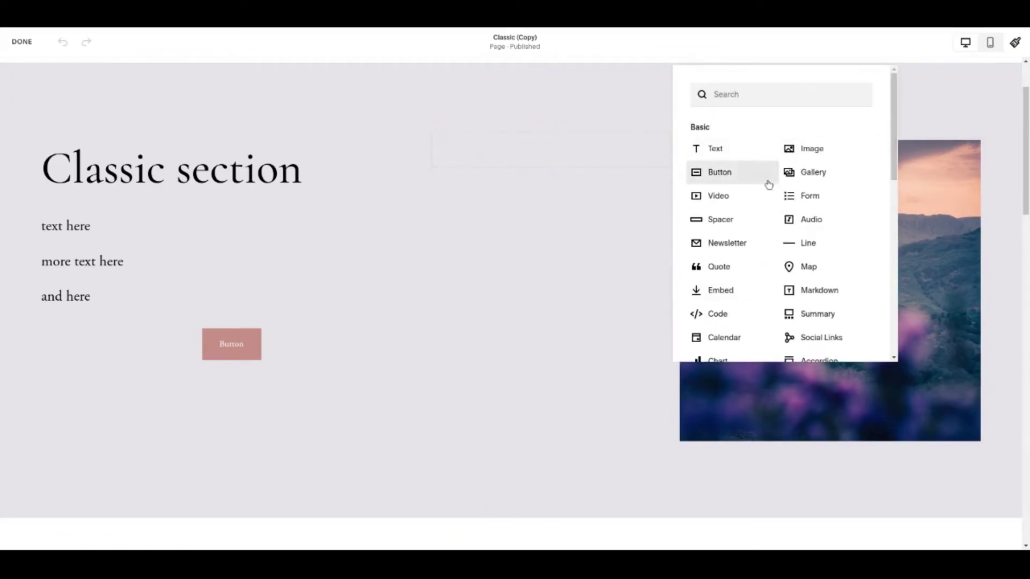
pyautogui.click(525, 241)
# Step: Add a Text block to the Fluid Engine section, placed narrow beside the heading
pyautogui.scroll(-7, 526, 241)
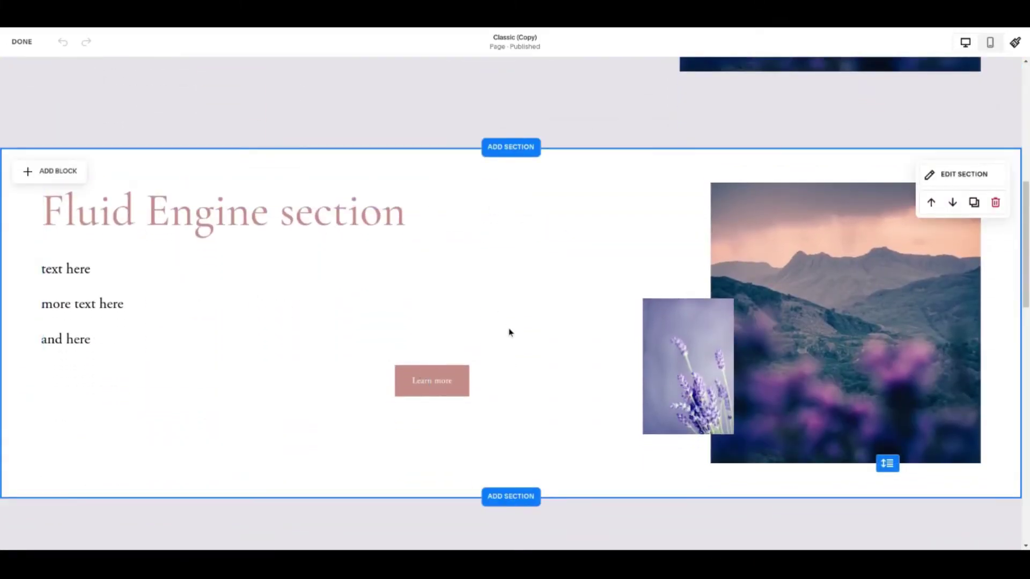
pyautogui.click(49, 170)
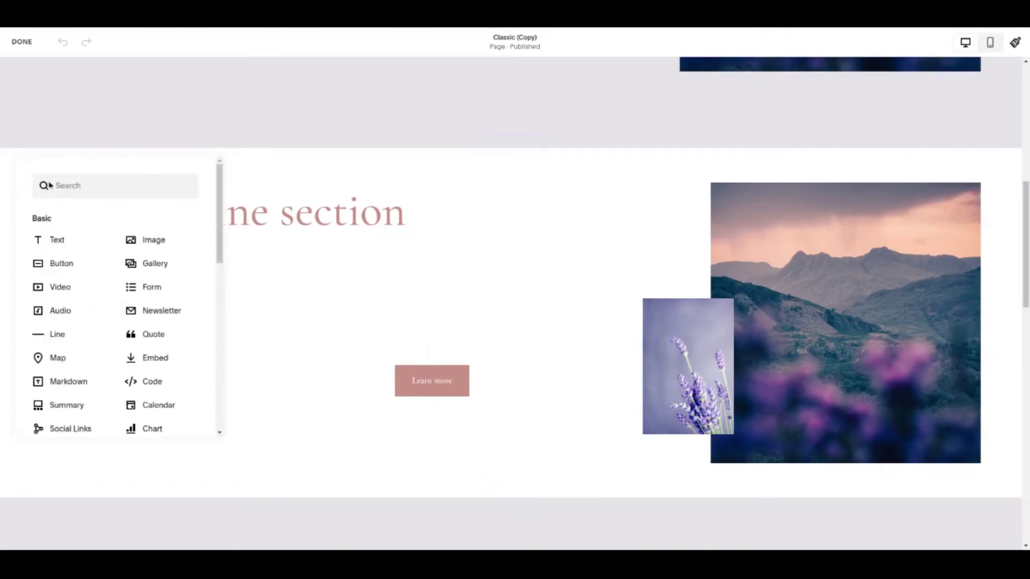
pyautogui.click(54, 239)
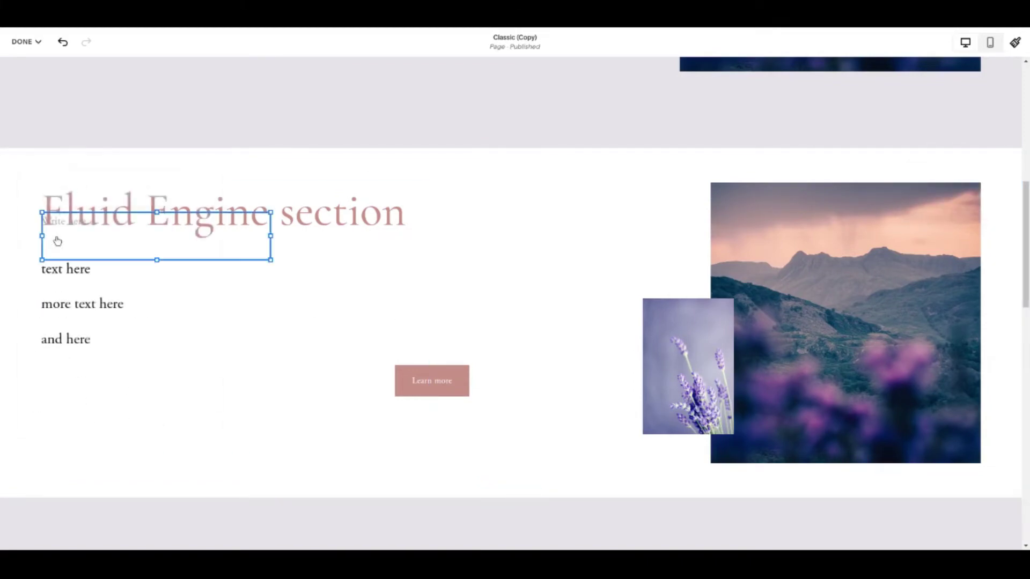
pyautogui.click(105, 235)
pyautogui.press('Escape')
pyautogui.moveTo(98, 227); pyautogui.dragTo(124, 229)
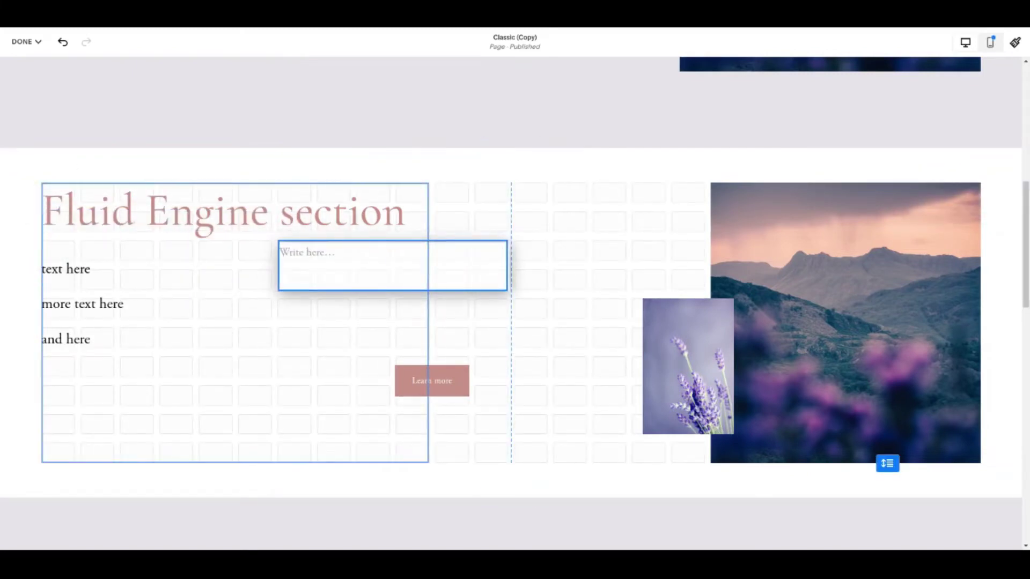
pyautogui.moveTo(392, 265); pyautogui.dragTo(590, 237)
pyautogui.moveTo(697, 236); pyautogui.dragTo(656, 238)
# Step: Enter 'new text' into the new text block
pyautogui.click(523, 228)
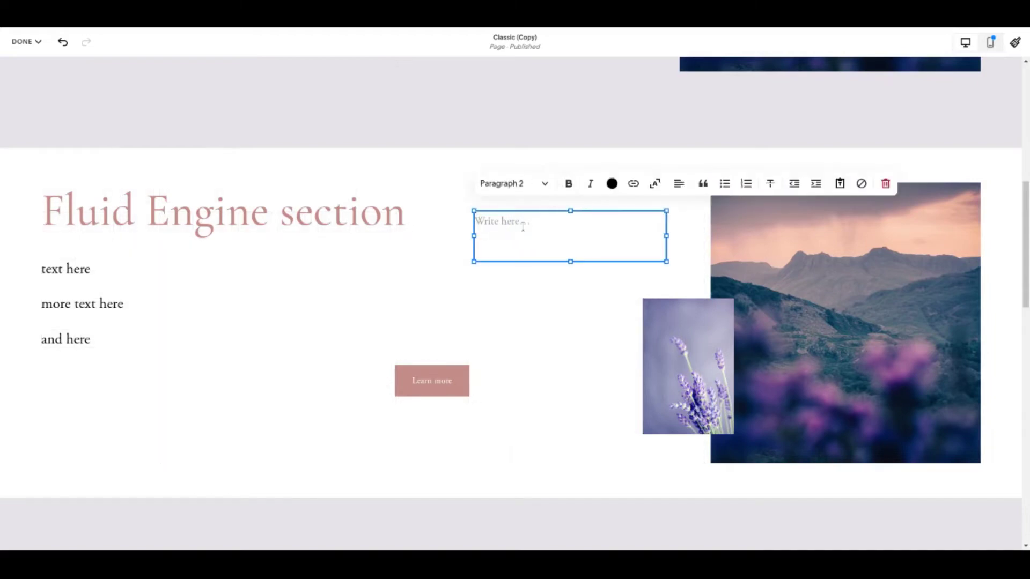
pyautogui.write('new text')
pyautogui.click(480, 420)
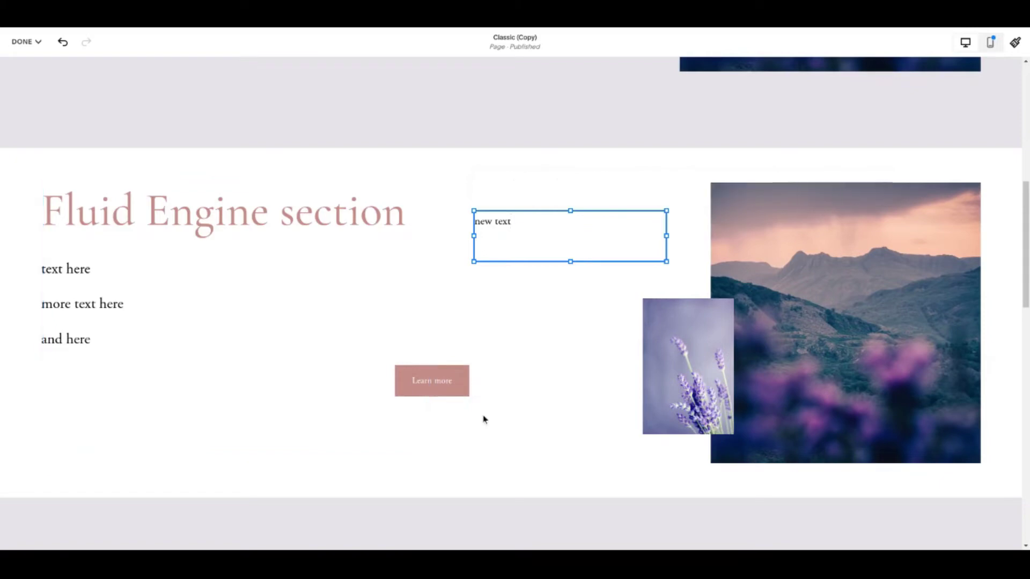
pyautogui.moveTo(529, 260); pyautogui.dragTo(230, 364)
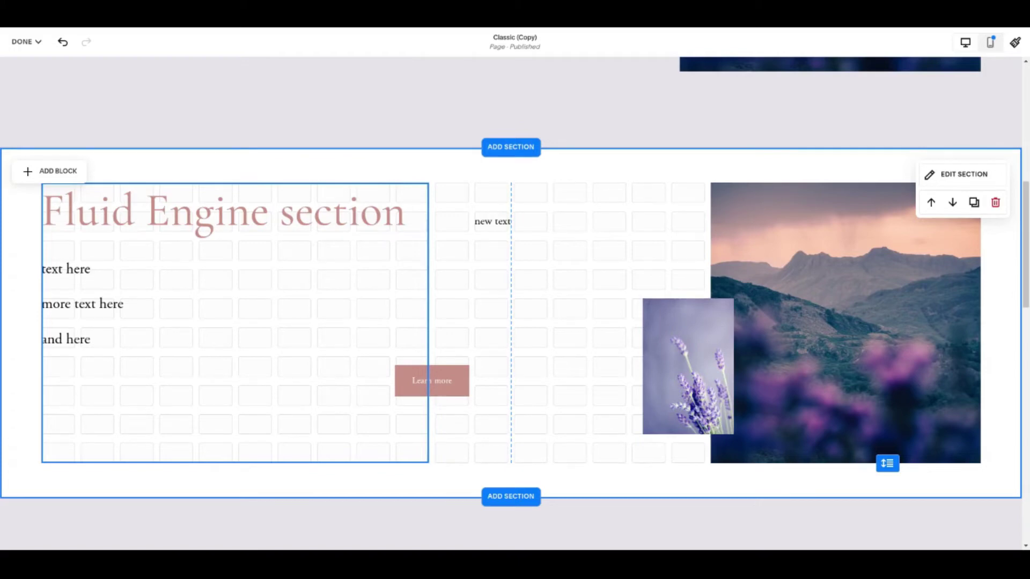
pyautogui.click(801, 219)
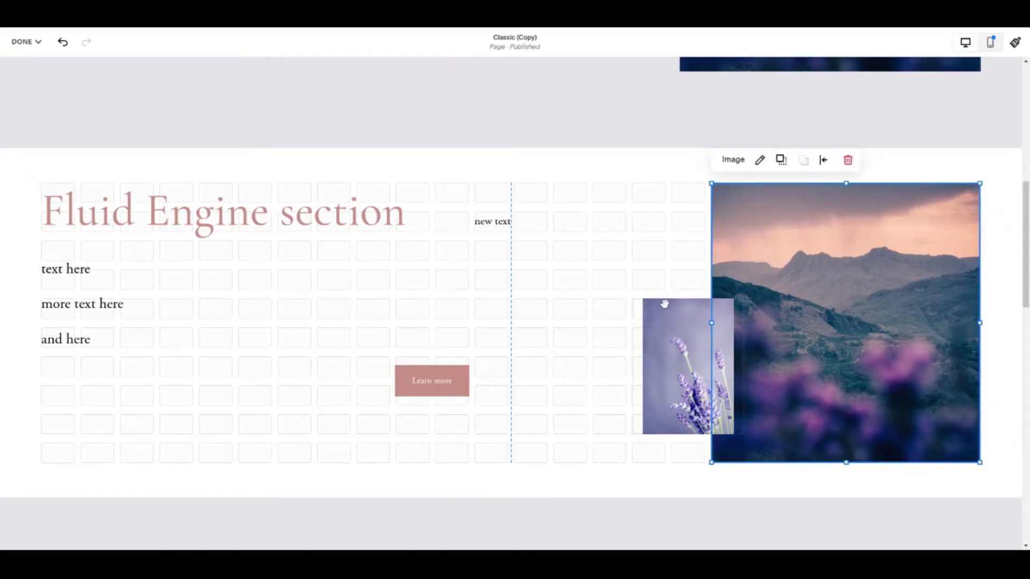
pyautogui.click(685, 320)
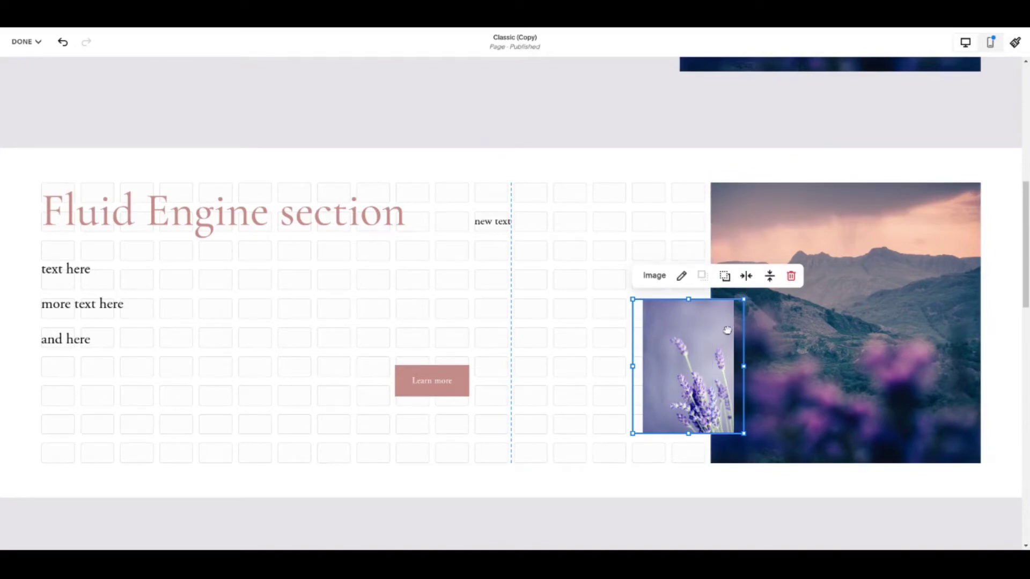
pyautogui.click(573, 305)
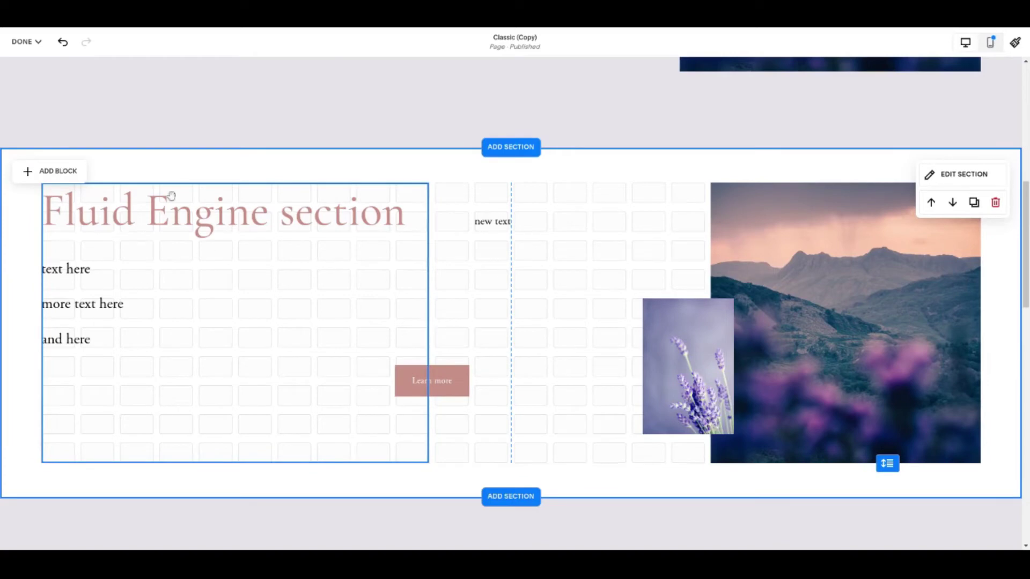
pyautogui.click(158, 221)
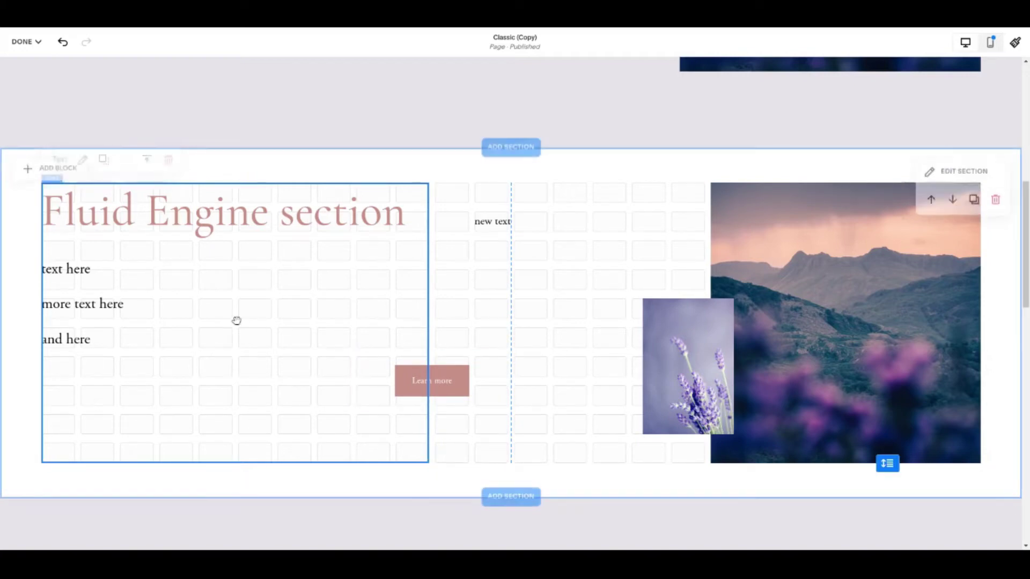
# Step: Shorten the heading text block and drop the Learn more button below the text lines
pyautogui.moveTo(235, 462); pyautogui.dragTo(234, 378)
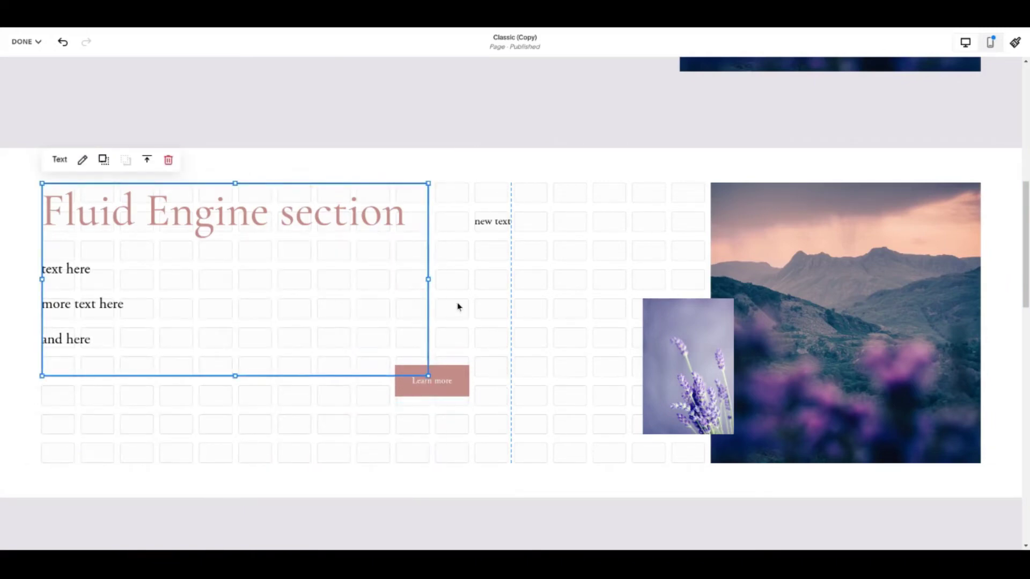
pyautogui.moveTo(459, 390); pyautogui.dragTo(228, 420)
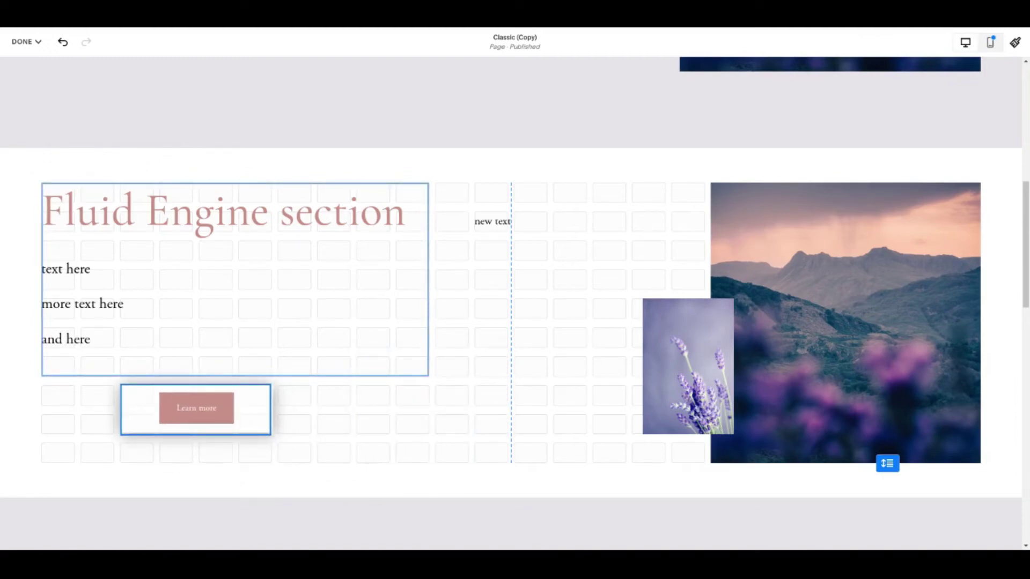
pyautogui.moveTo(228, 421); pyautogui.dragTo(230, 416)
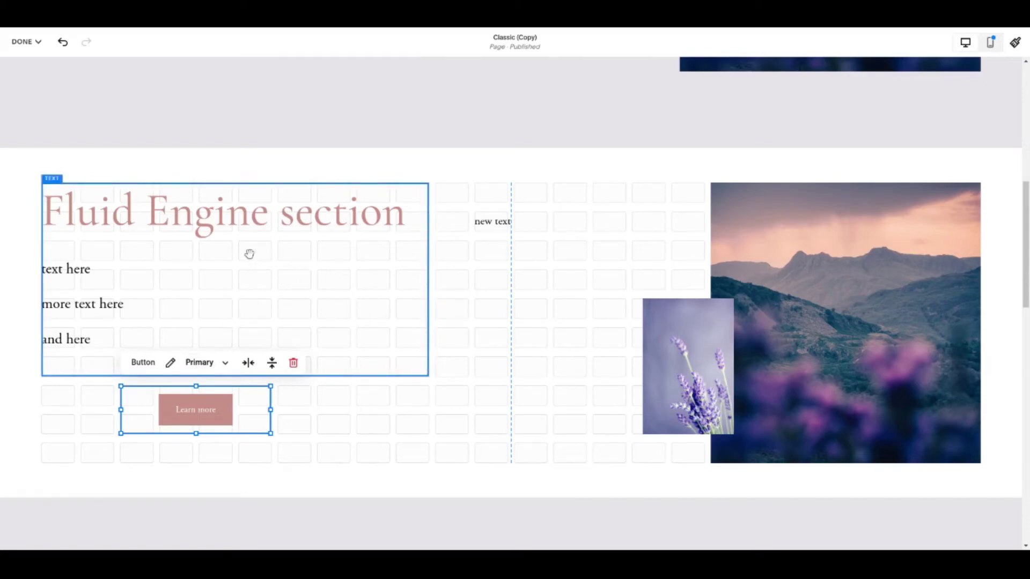
pyautogui.click(673, 239)
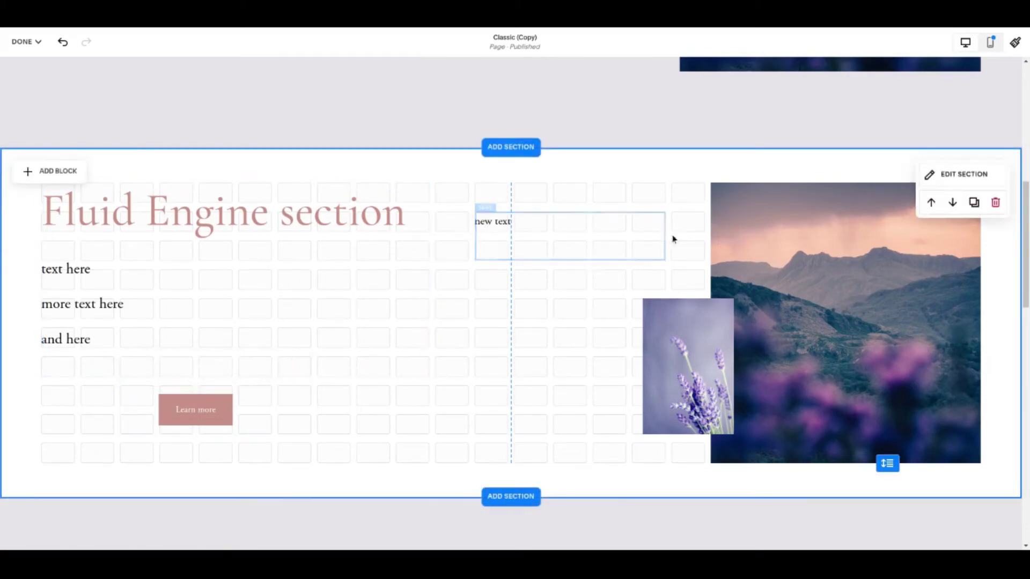
# Step: Narrow the 'new text' block beside the heading
pyautogui.click(662, 234)
pyautogui.moveTo(662, 234); pyautogui.dragTo(662, 235)
pyautogui.click(472, 340)
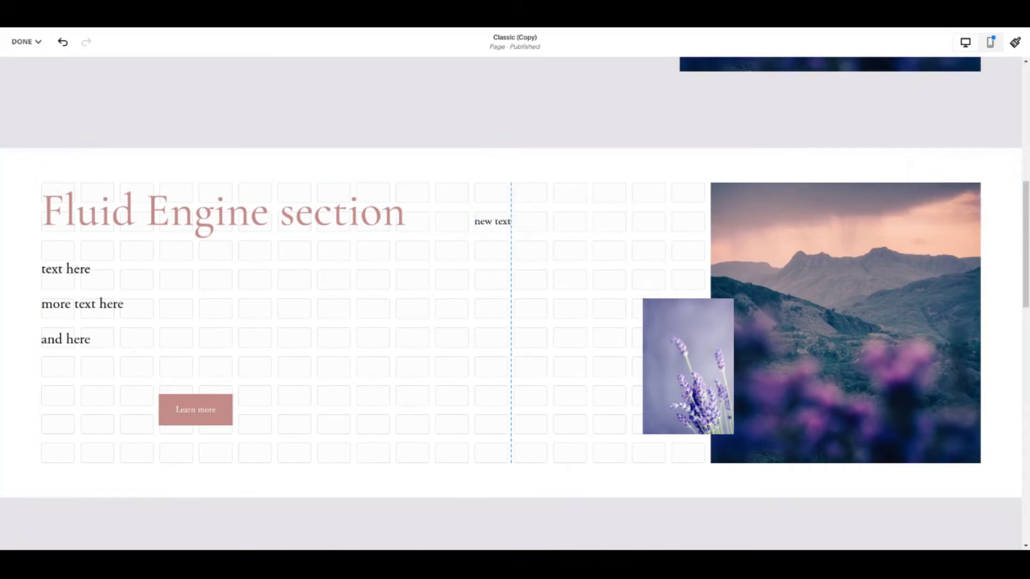
pyautogui.moveTo(901, 200)
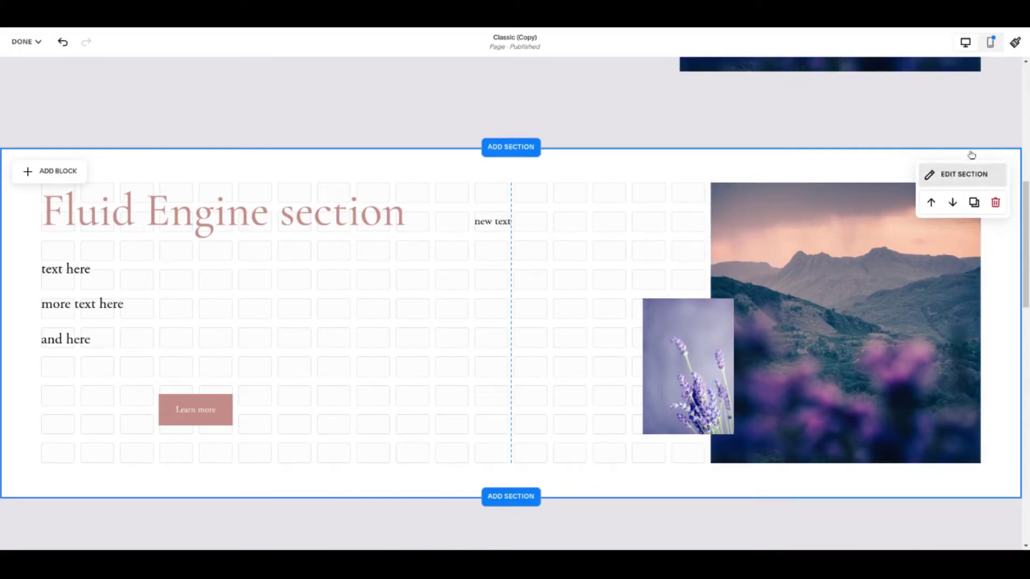
# Step: Check the section's Format row count (10), then select the Learn more button
pyautogui.click(955, 178)
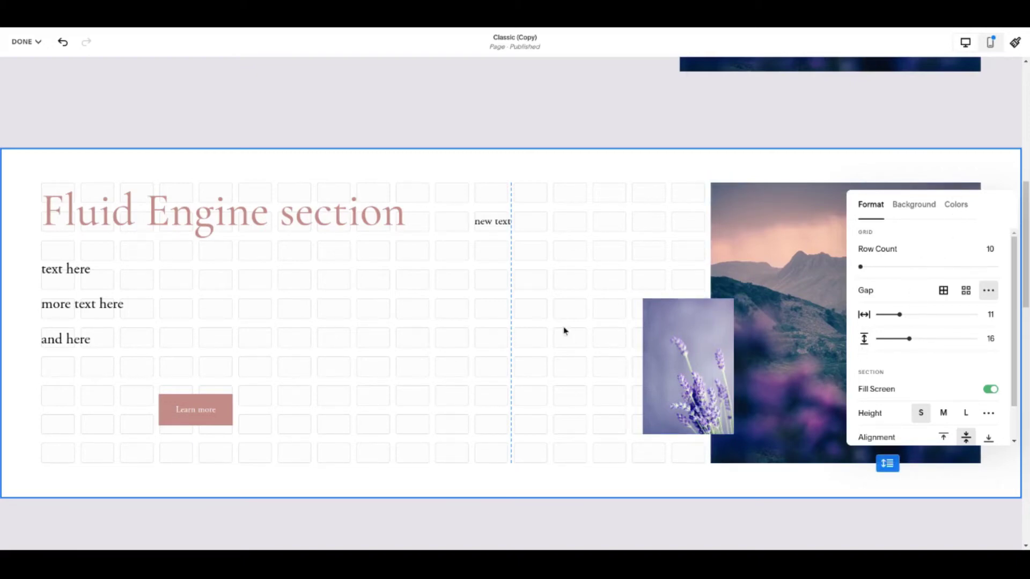
pyautogui.scroll(-1, 564, 331)
pyautogui.scroll(-1, 563, 331)
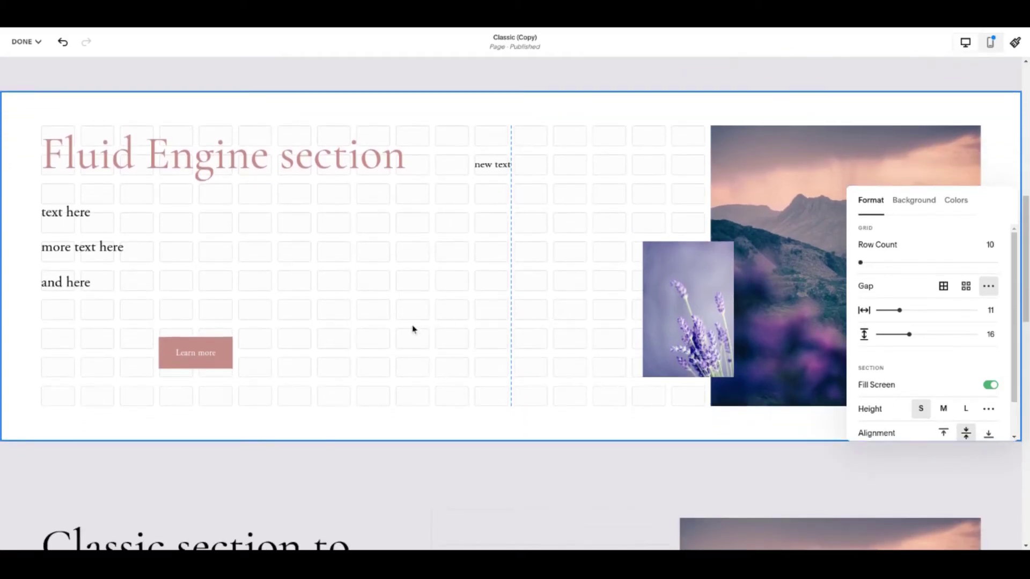
pyautogui.click(167, 358)
# Step: Move the Learn more button beside 'new text' and stretch the text block down to lengthen the section
pyautogui.moveTo(546, 290); pyautogui.dragTo(545, 287)
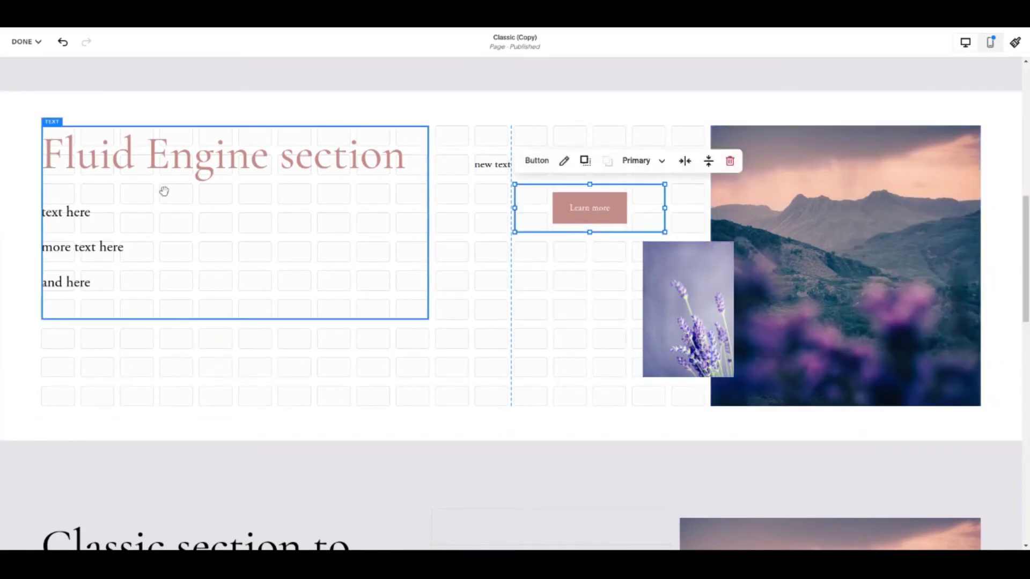
pyautogui.click(110, 284)
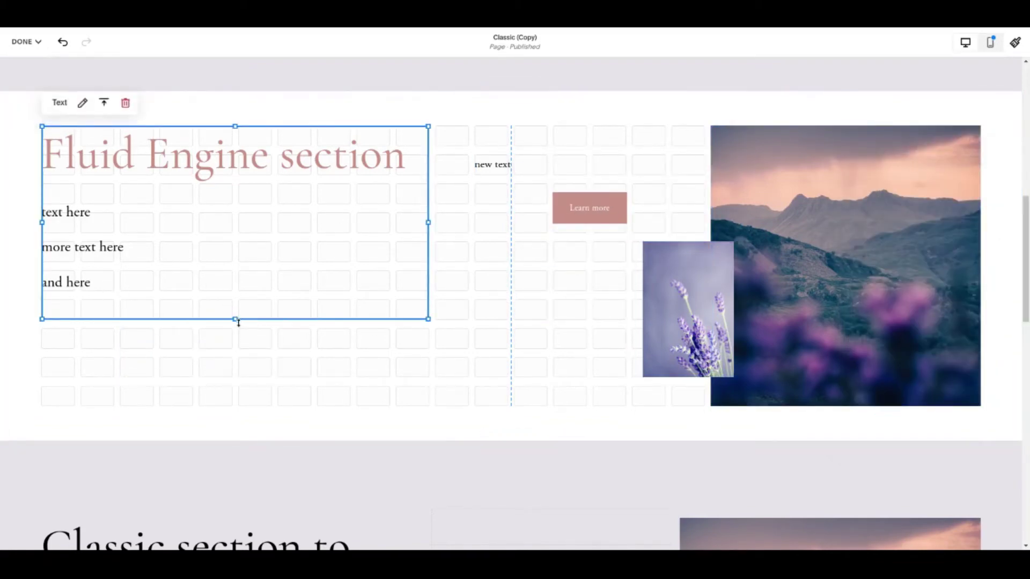
pyautogui.moveTo(236, 320); pyautogui.dragTo(238, 230)
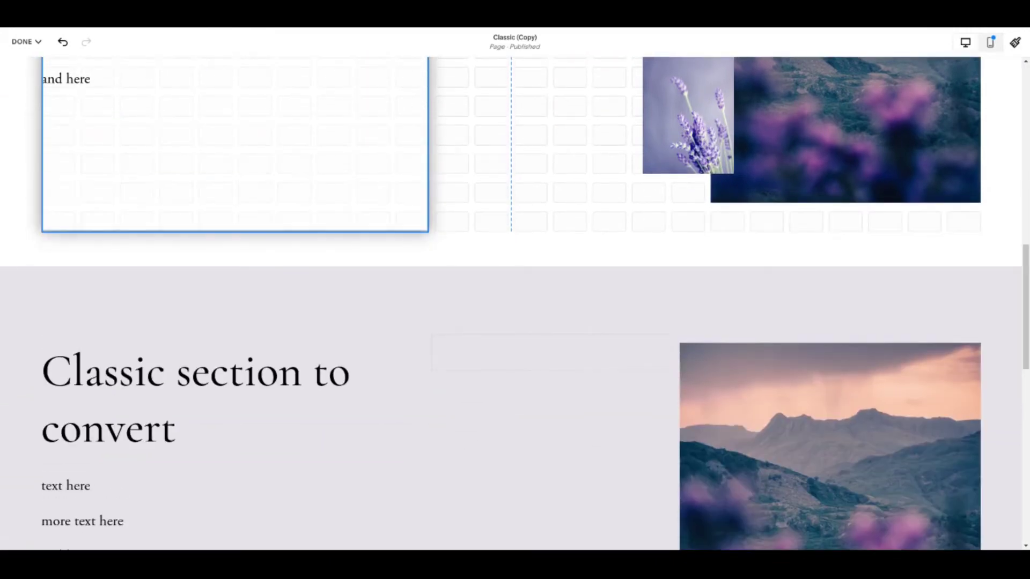
pyautogui.scroll(3, 537, 274)
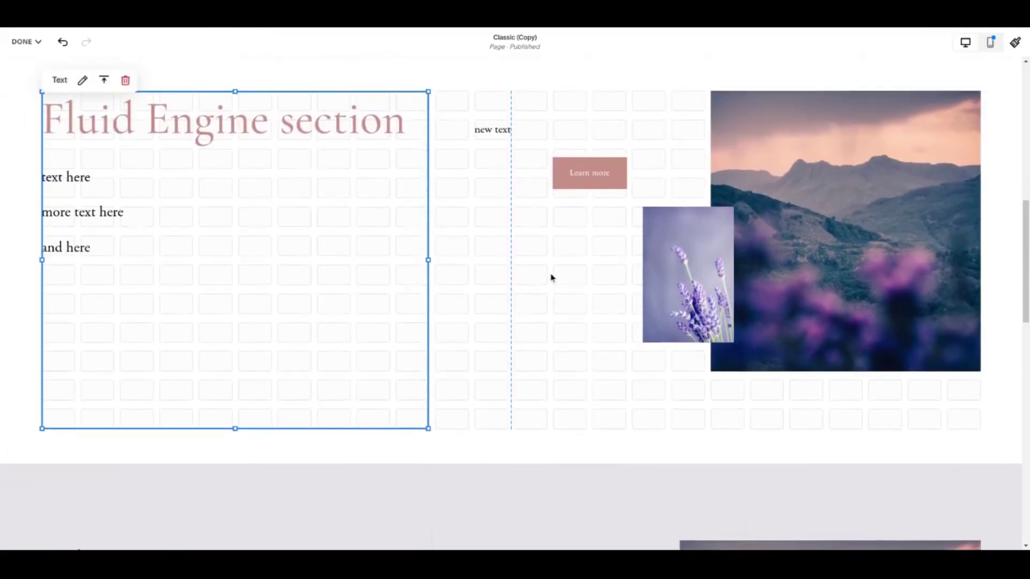
pyautogui.moveTo(237, 431); pyautogui.dragTo(301, 472)
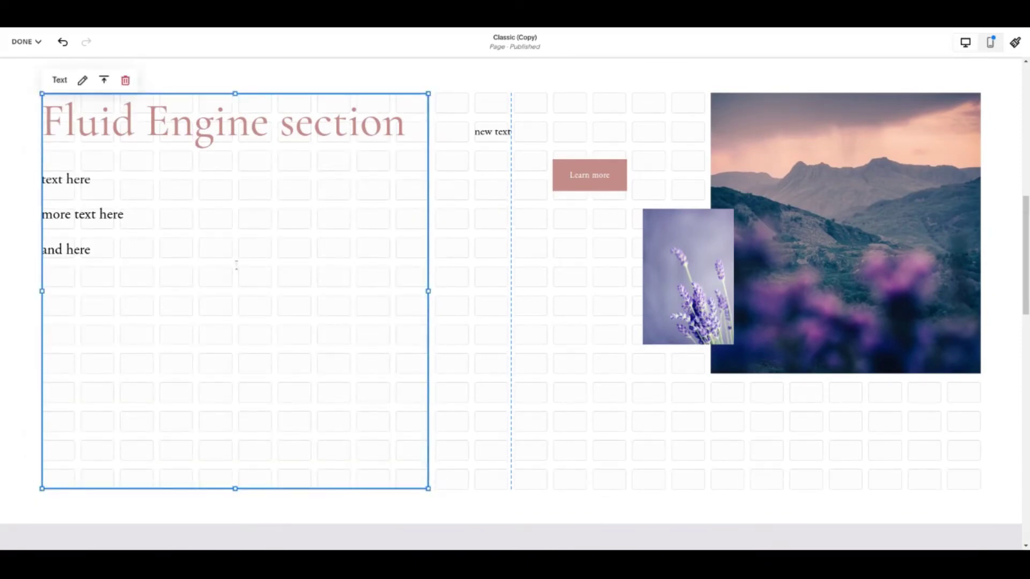
# Step: Shrink the text block back to fit its text and place the Learn more button under the text lines
pyautogui.click(519, 354)
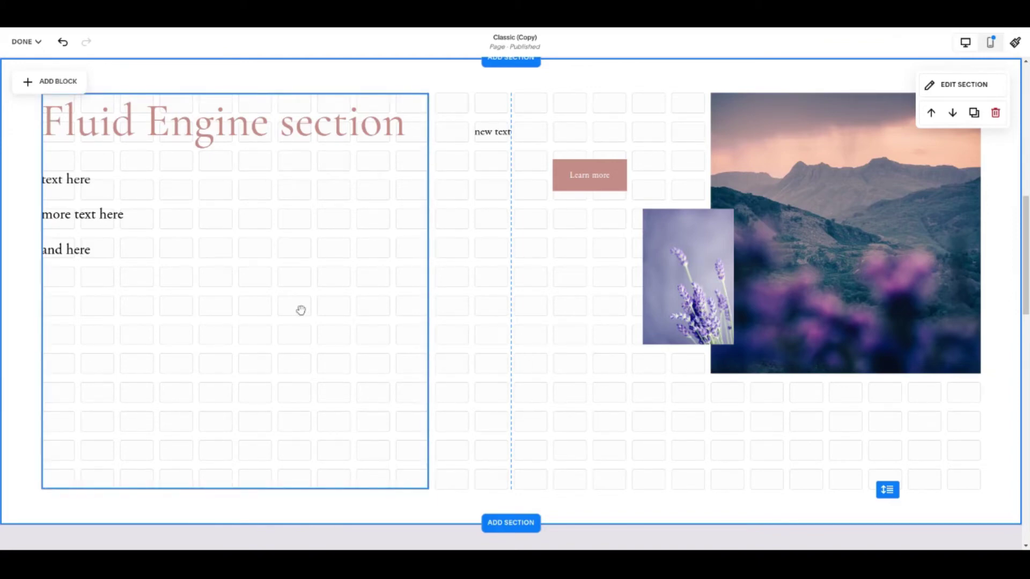
pyautogui.click(182, 301)
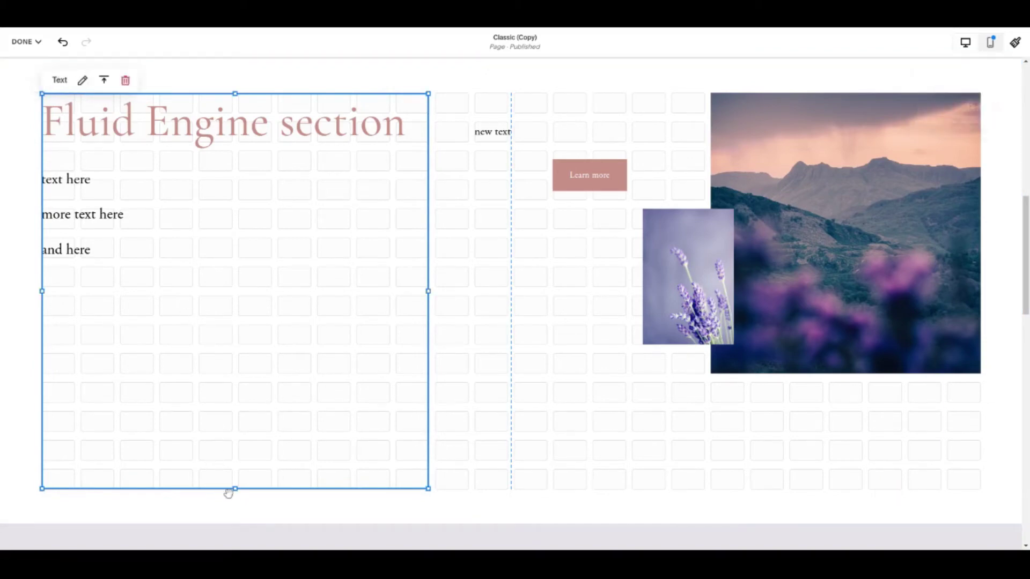
pyautogui.moveTo(236, 490); pyautogui.dragTo(236, 287)
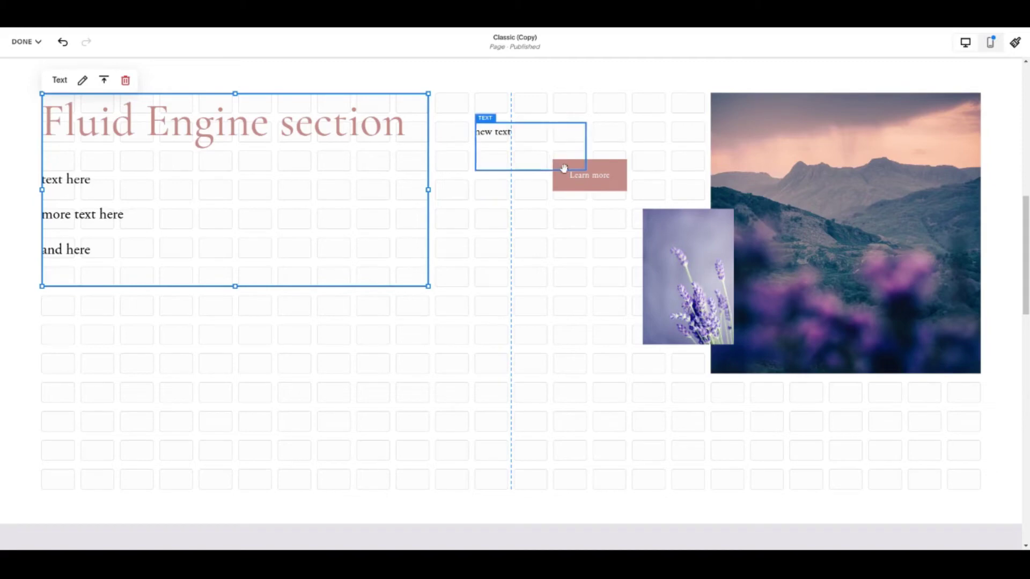
pyautogui.moveTo(604, 184); pyautogui.dragTo(212, 329)
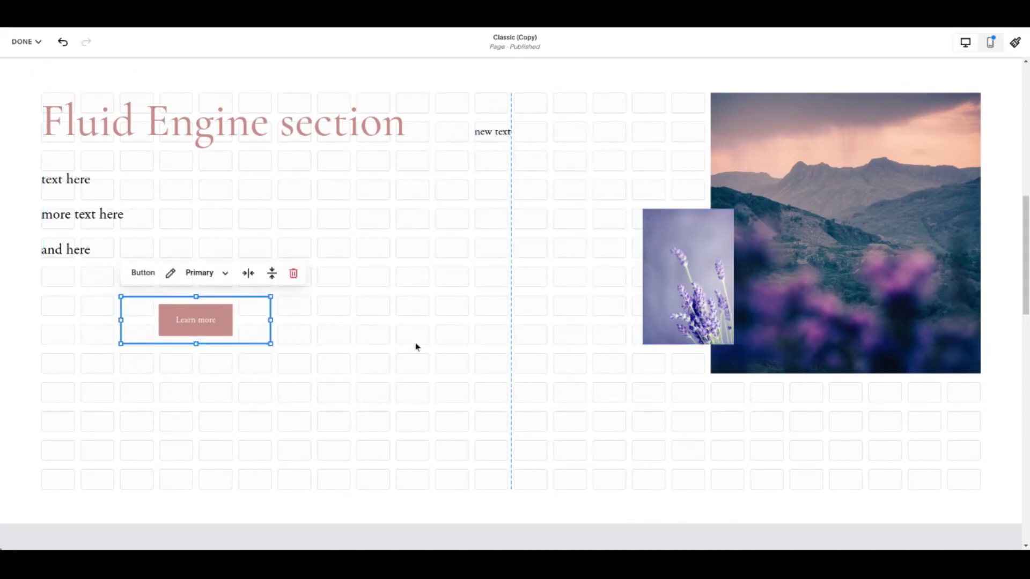
pyautogui.click(416, 347)
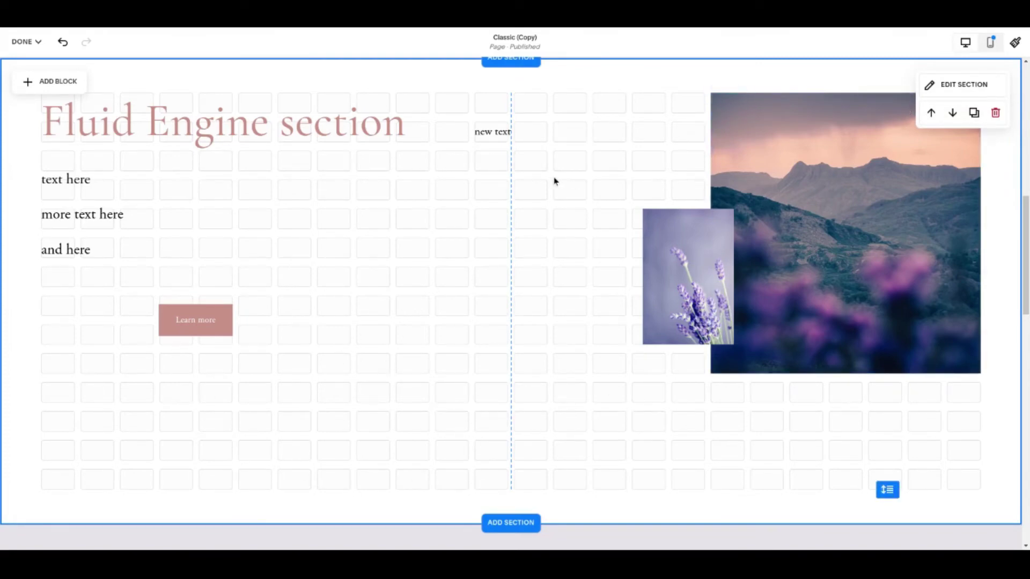
# Step: Lower the section's Row Count from 14 to 10 in Edit Section > Format
pyautogui.click(962, 87)
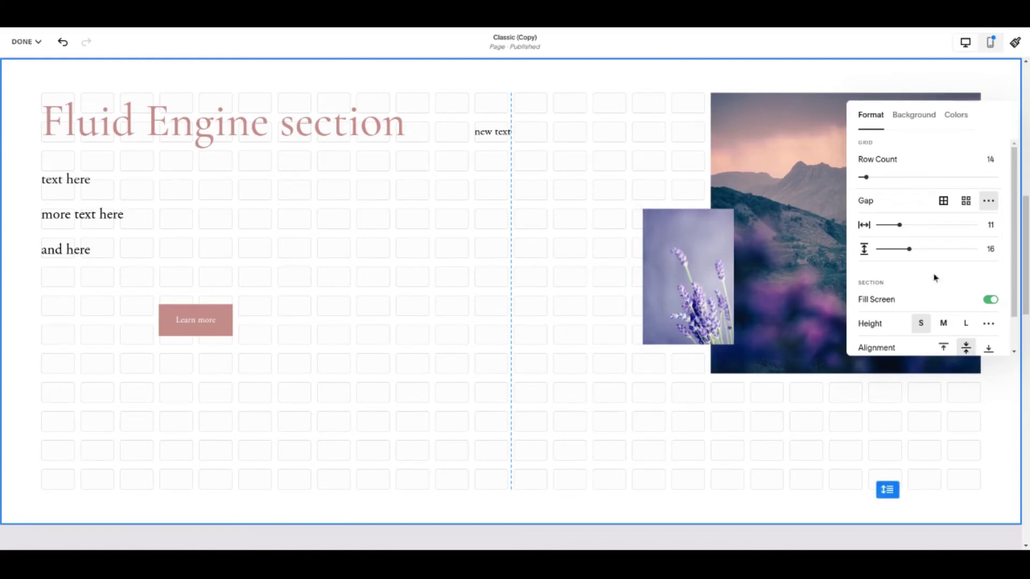
pyautogui.moveTo(865, 177); pyautogui.dragTo(859, 177)
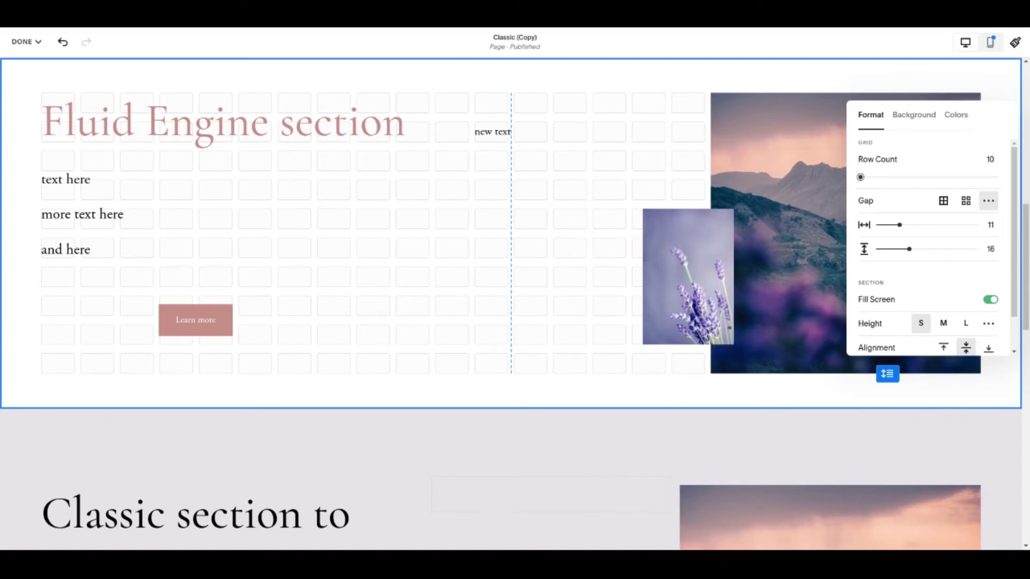
pyautogui.scroll(-1, 903, 242)
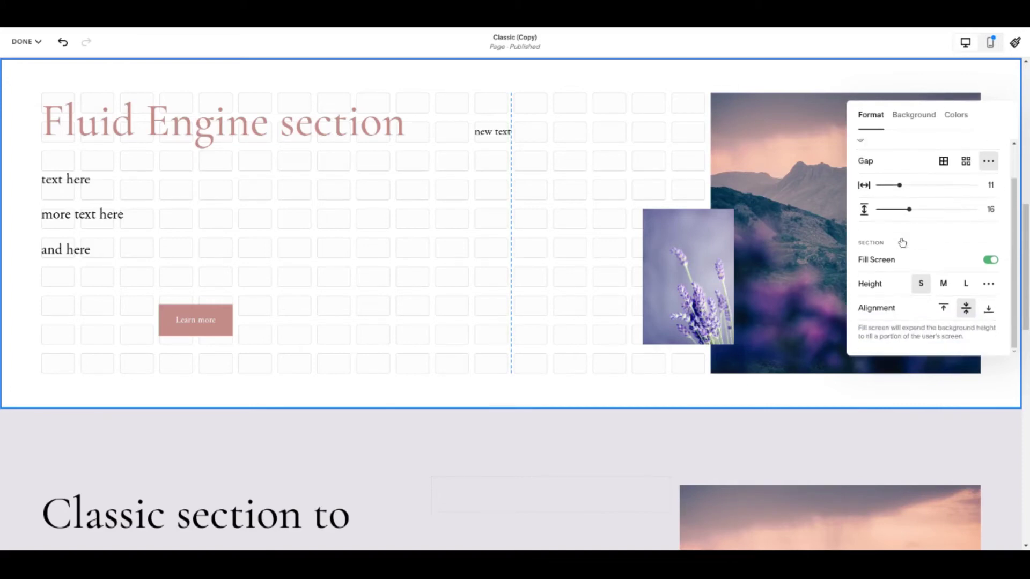
pyautogui.scroll(1, 903, 242)
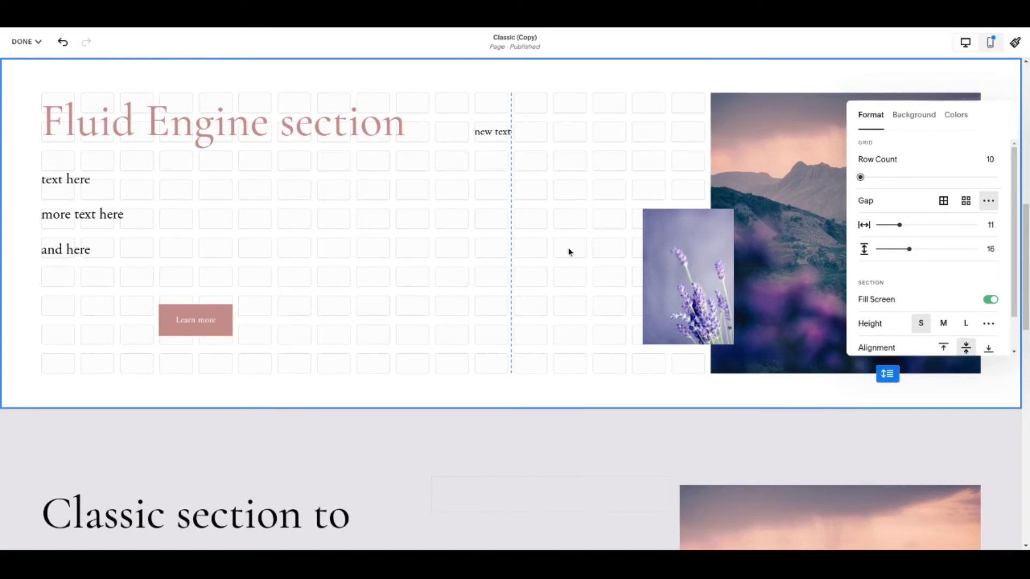
pyautogui.click(564, 263)
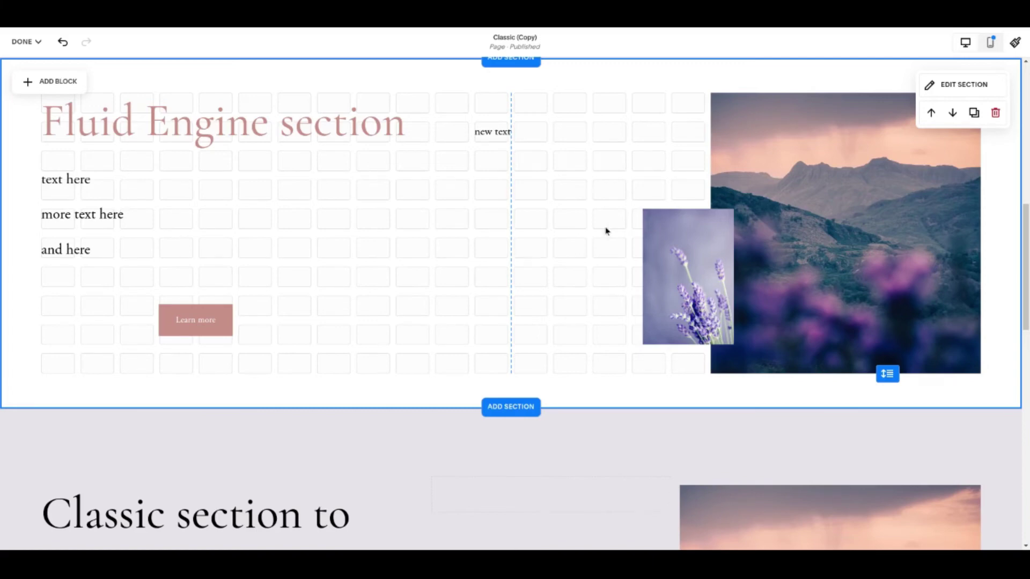
# Step: Select the 'new text' block and request its deletion
pyautogui.click(494, 140)
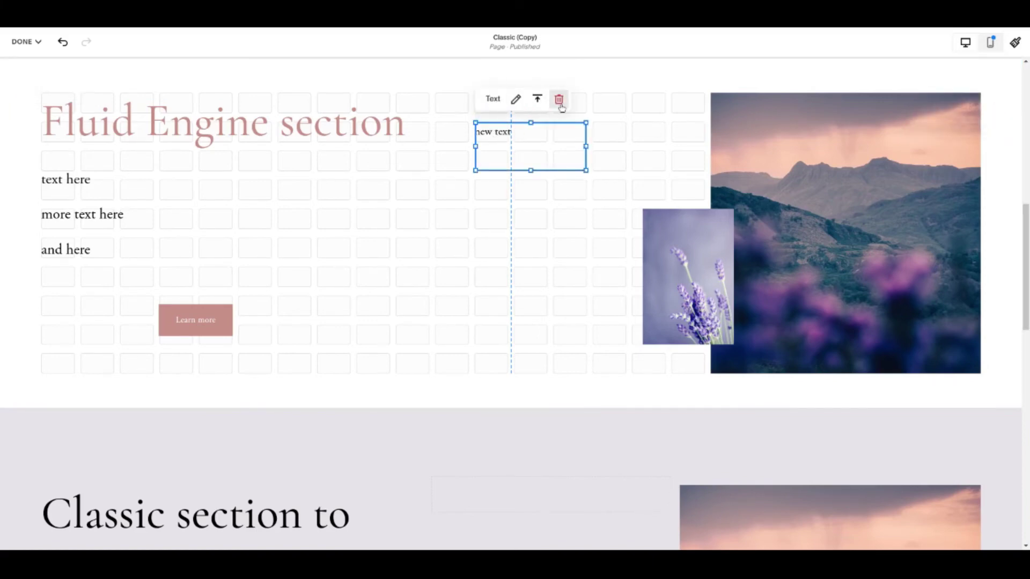
pyautogui.click(560, 102)
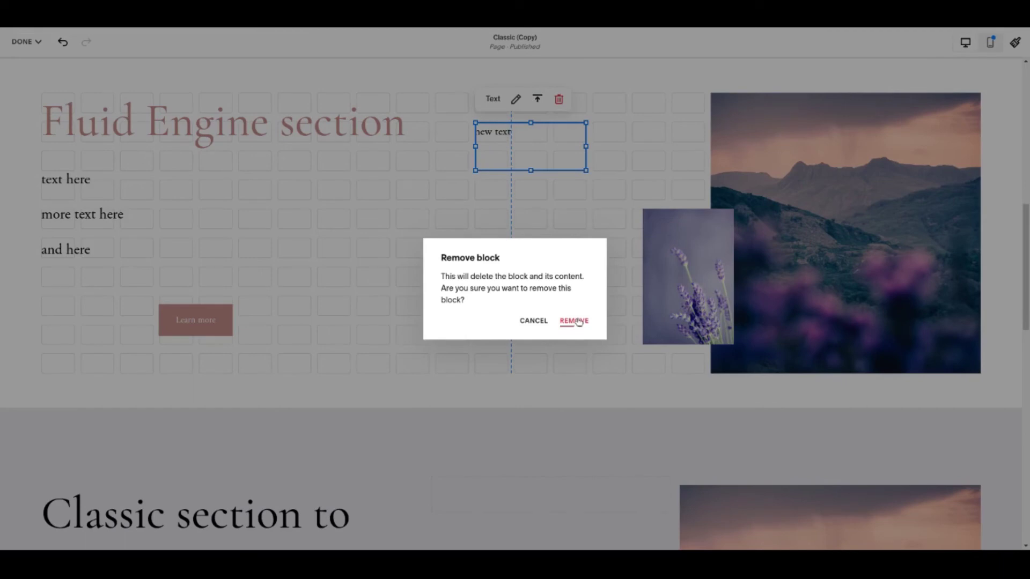
# Step: Confirm removing the 'new text' block
pyautogui.click(575, 321)
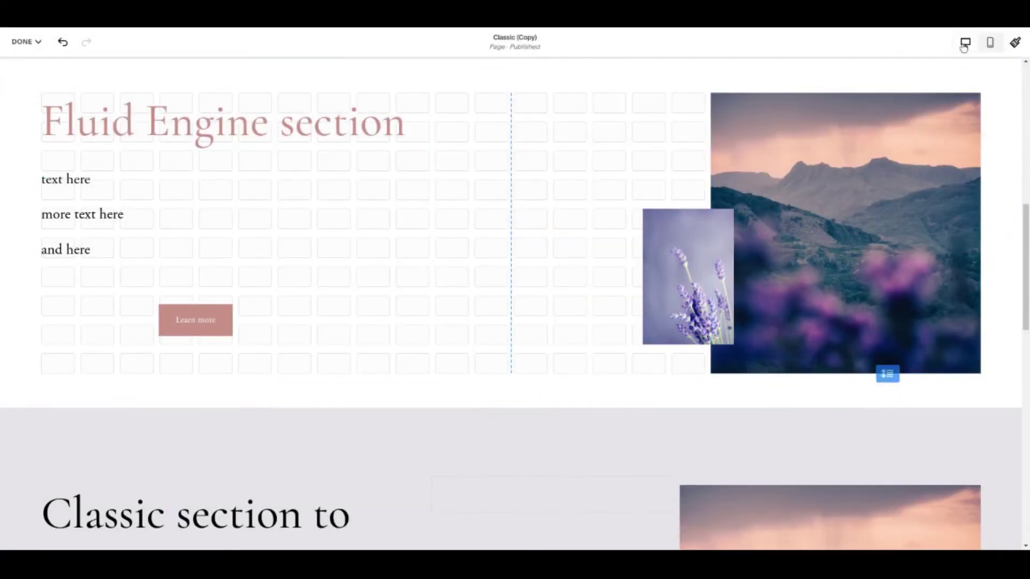
# Step: In the mobile layout, move the Learn more button up under the text lines, above the mountain image
pyautogui.click(990, 44)
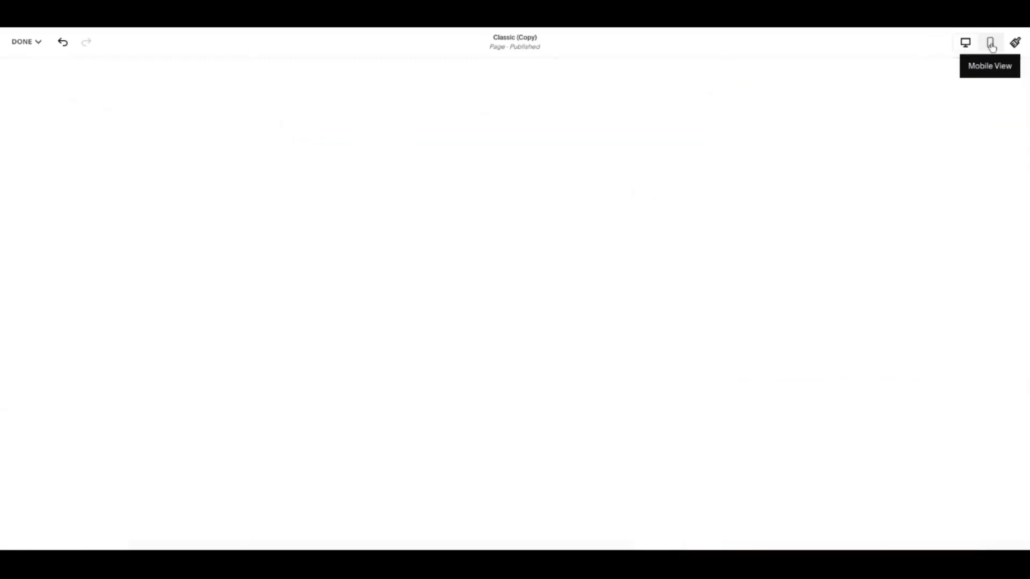
pyautogui.moveTo(625, 201)
pyautogui.mouseDown()
pyautogui.moveTo(628, 179)
pyautogui.moveTo(637, 211)
pyautogui.moveTo(638, 194)
pyautogui.mouseUp()
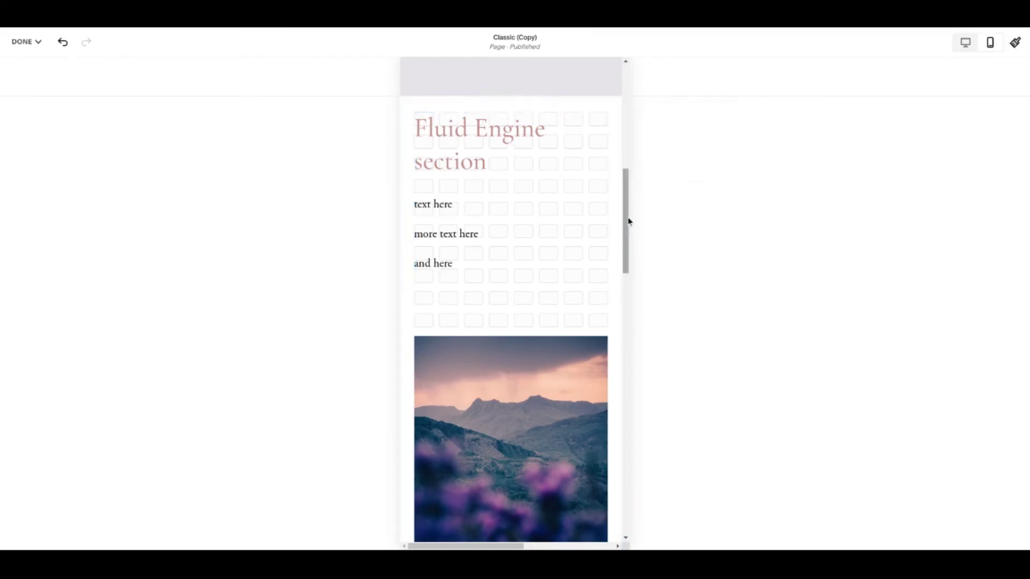
pyautogui.moveTo(626, 219); pyautogui.dragTo(619, 257)
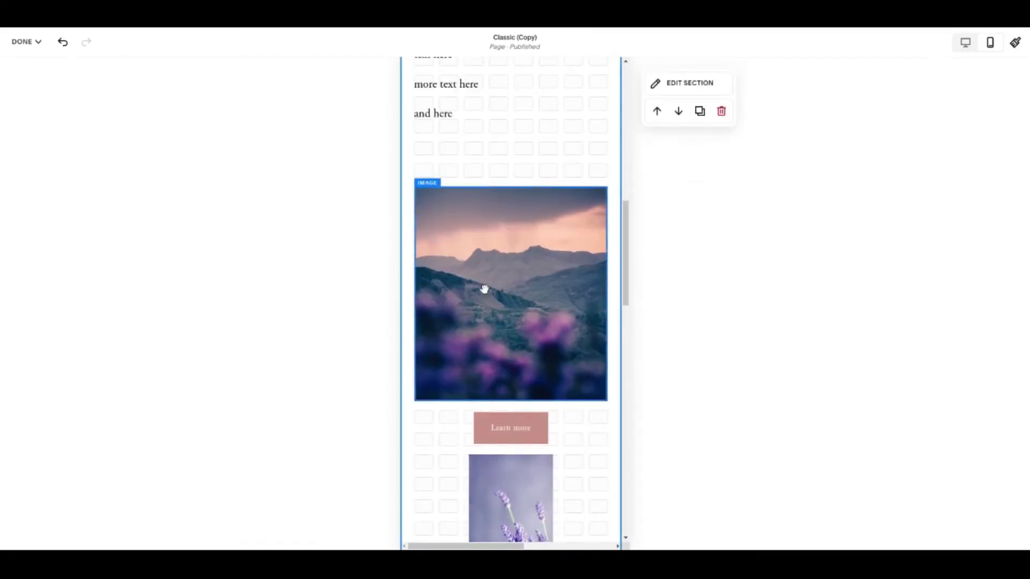
pyautogui.scroll(-1, 521, 428)
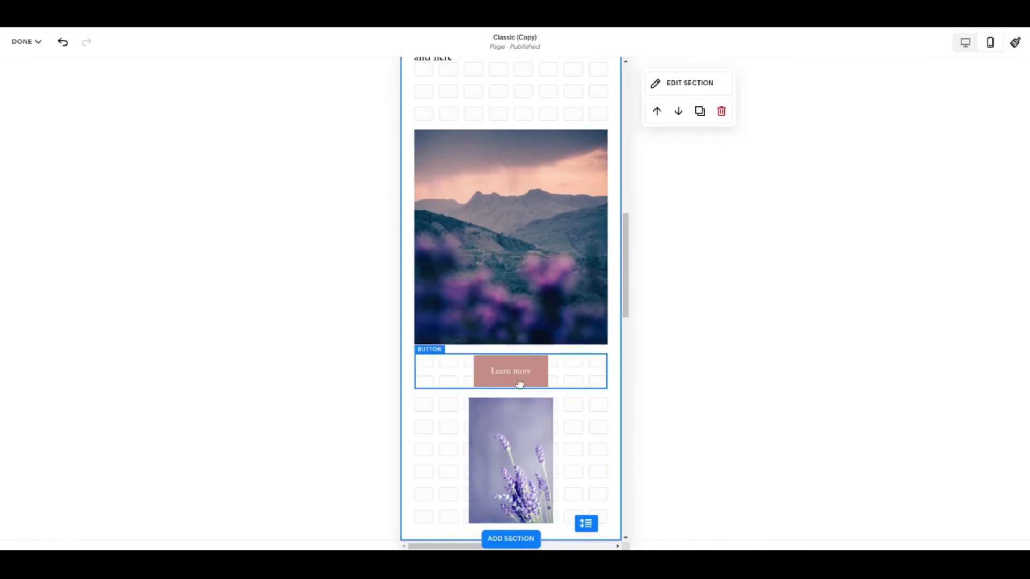
pyautogui.scroll(-1, 519, 437)
pyautogui.moveTo(626, 266); pyautogui.dragTo(628, 227)
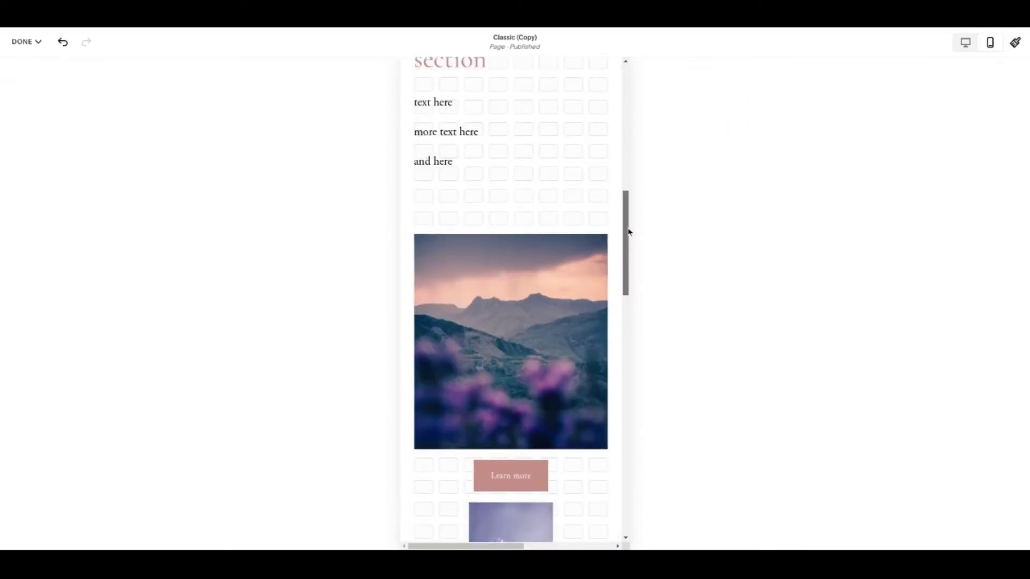
pyautogui.moveTo(502, 475); pyautogui.dragTo(510, 161)
# Step: Shorten and narrow the mobile text block, then shift the Learn more button up and right
pyautogui.click(503, 179)
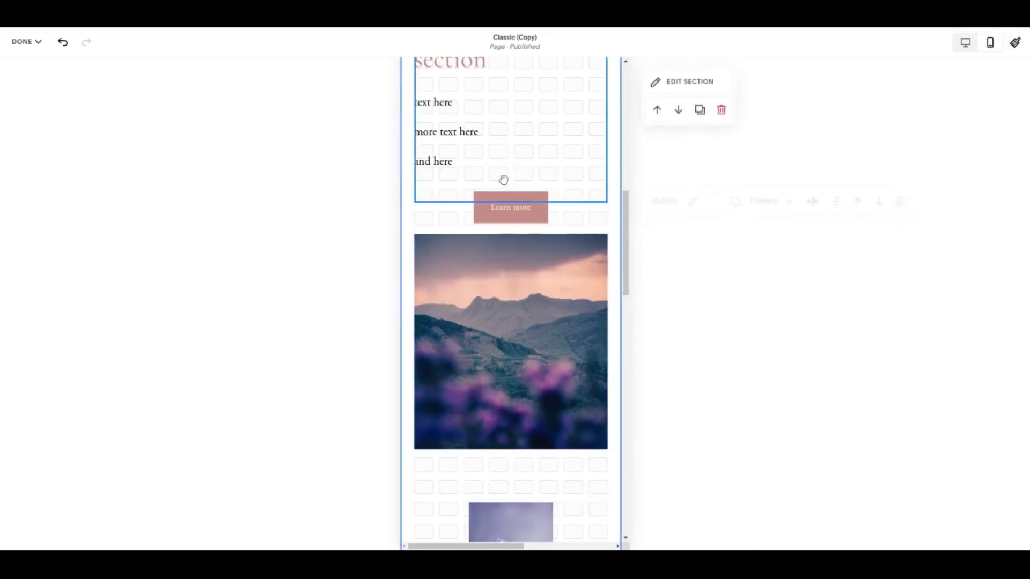
pyautogui.click(510, 200)
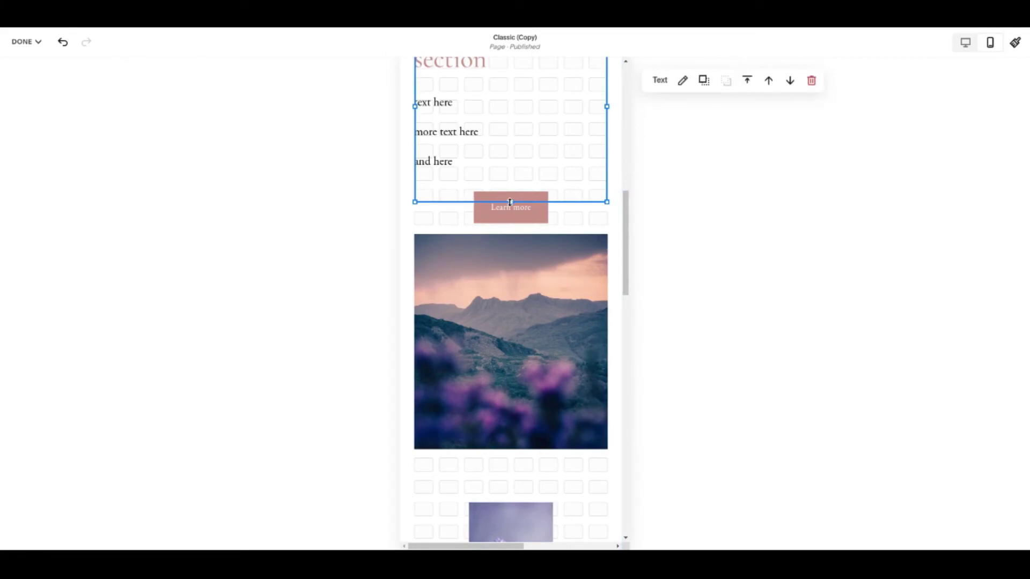
pyautogui.moveTo(510, 200); pyautogui.dragTo(512, 180)
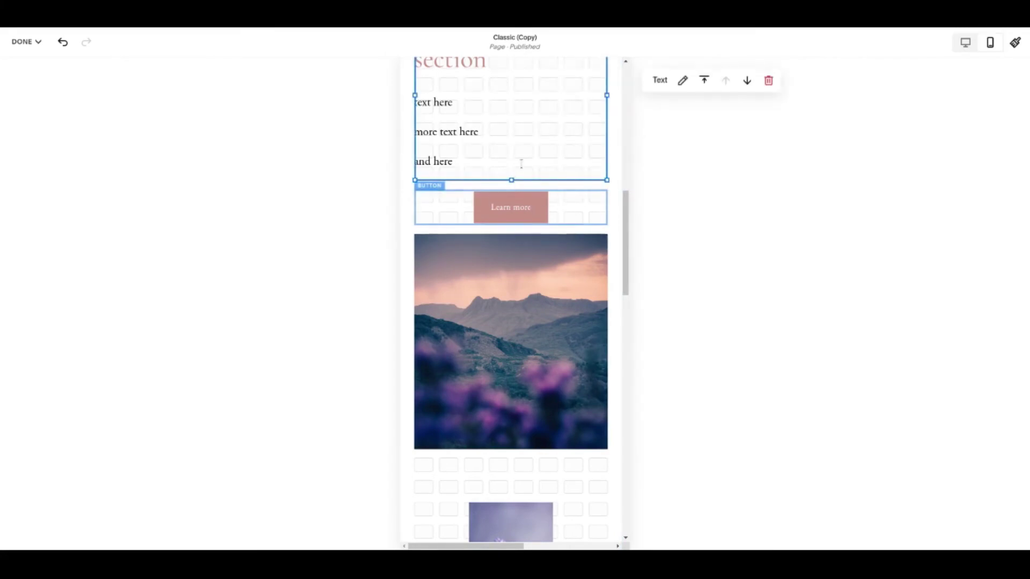
pyautogui.scroll(3, 572, 202)
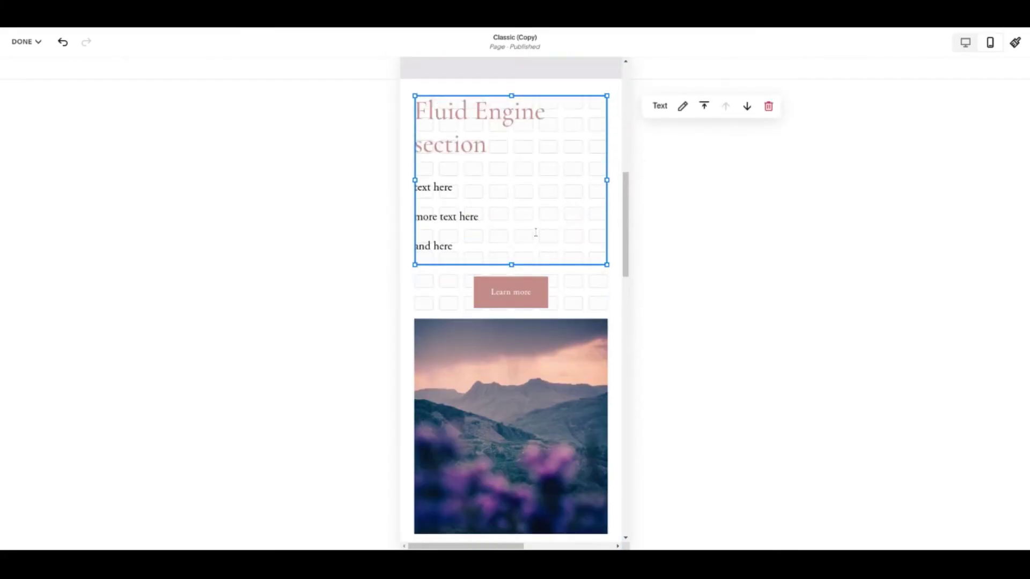
pyautogui.scroll(-3, 606, 287)
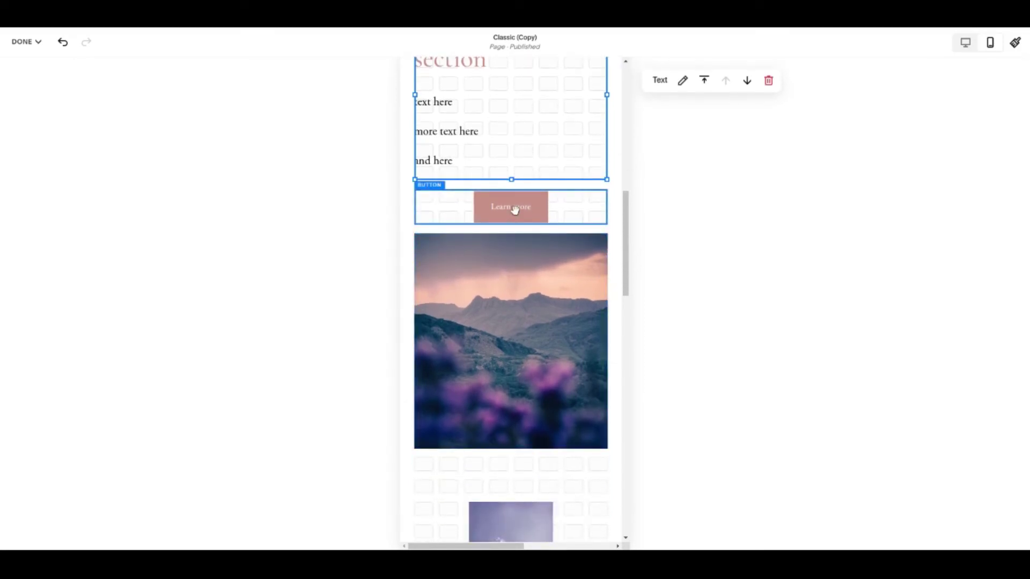
pyautogui.scroll(3, 513, 209)
pyautogui.click(447, 111)
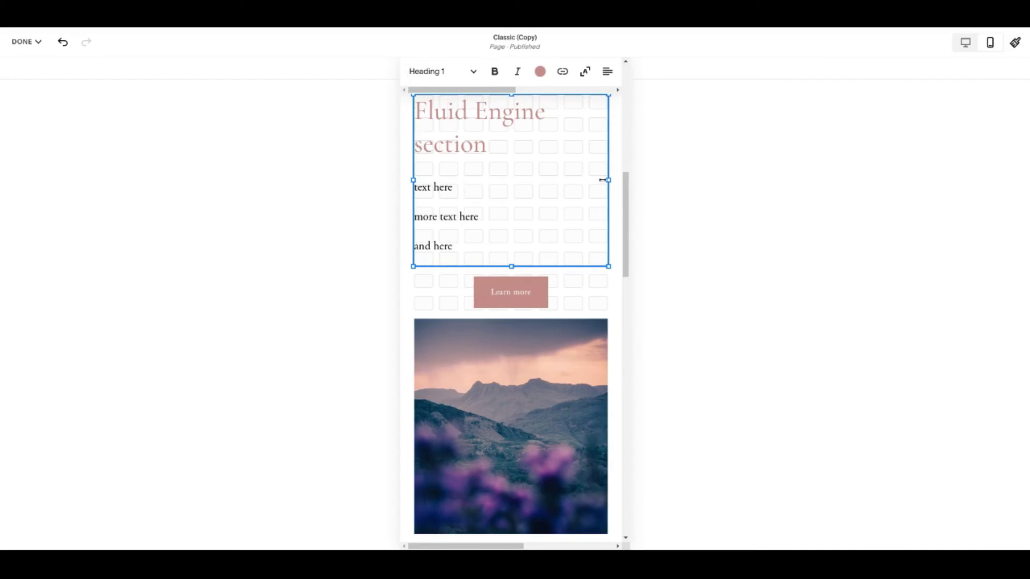
pyautogui.moveTo(604, 180); pyautogui.dragTo(563, 175)
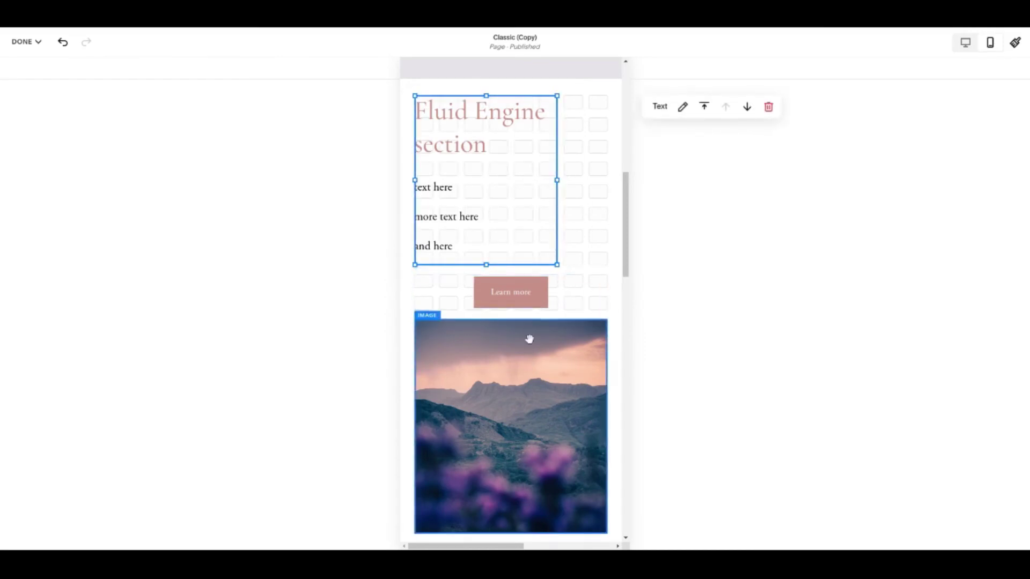
pyautogui.moveTo(534, 305); pyautogui.dragTo(552, 274)
# Step: Widen the text block back to full width and move the lavender image up over the mountain photo
pyautogui.click(520, 154)
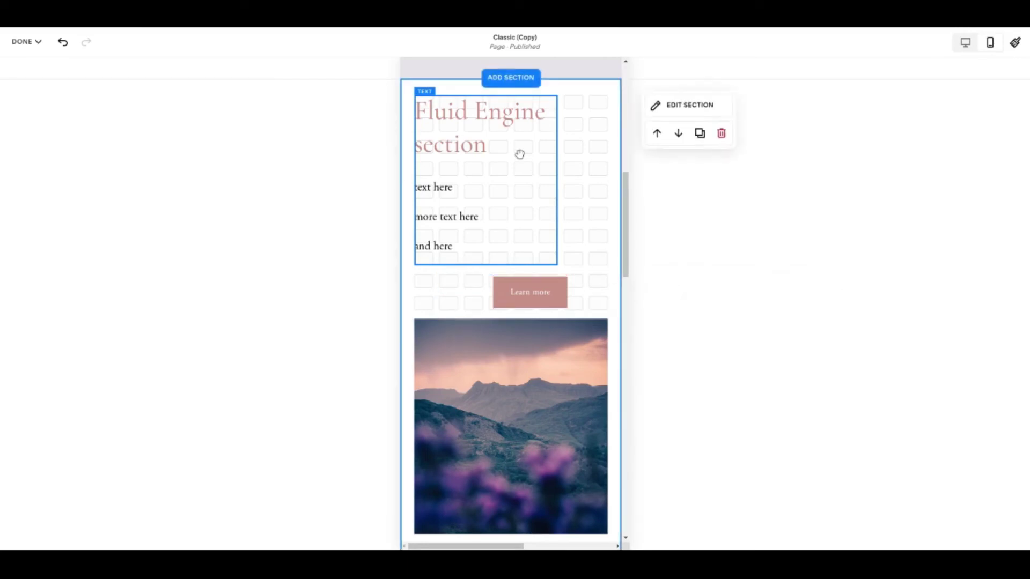
pyautogui.click(494, 157)
pyautogui.click(500, 152)
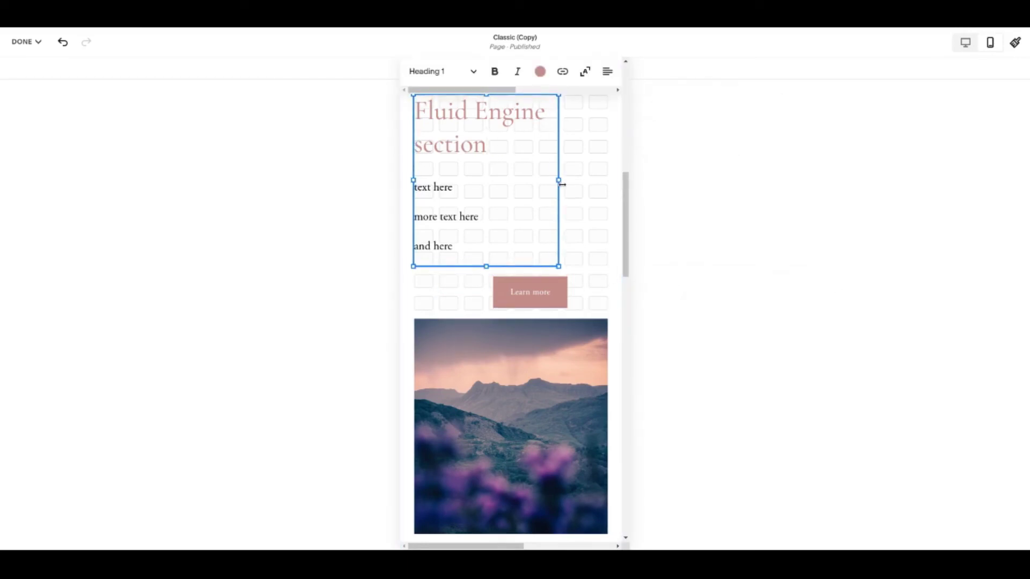
pyautogui.moveTo(561, 184); pyautogui.dragTo(606, 183)
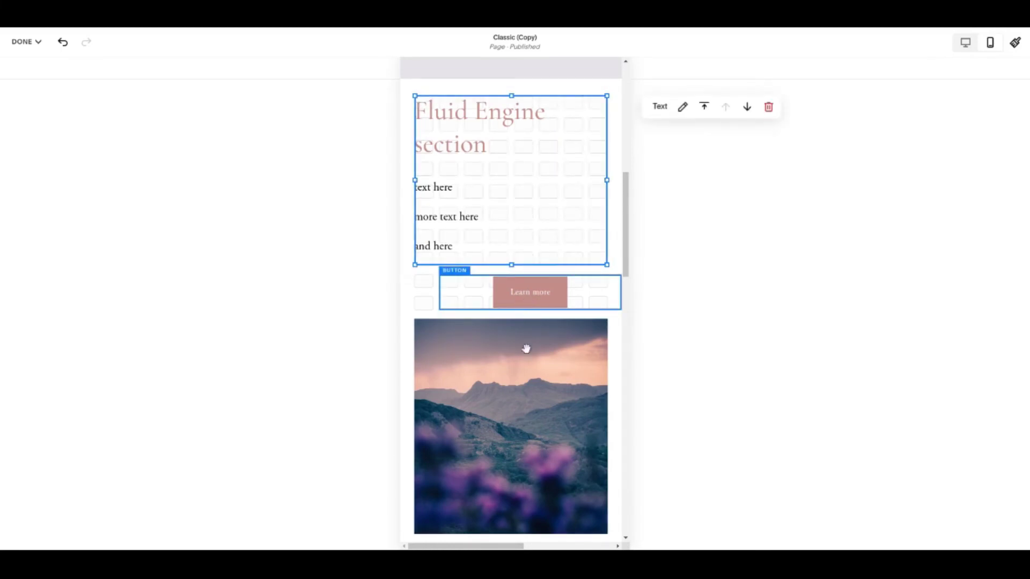
pyautogui.scroll(-5, 526, 349)
pyautogui.scroll(-1, 533, 373)
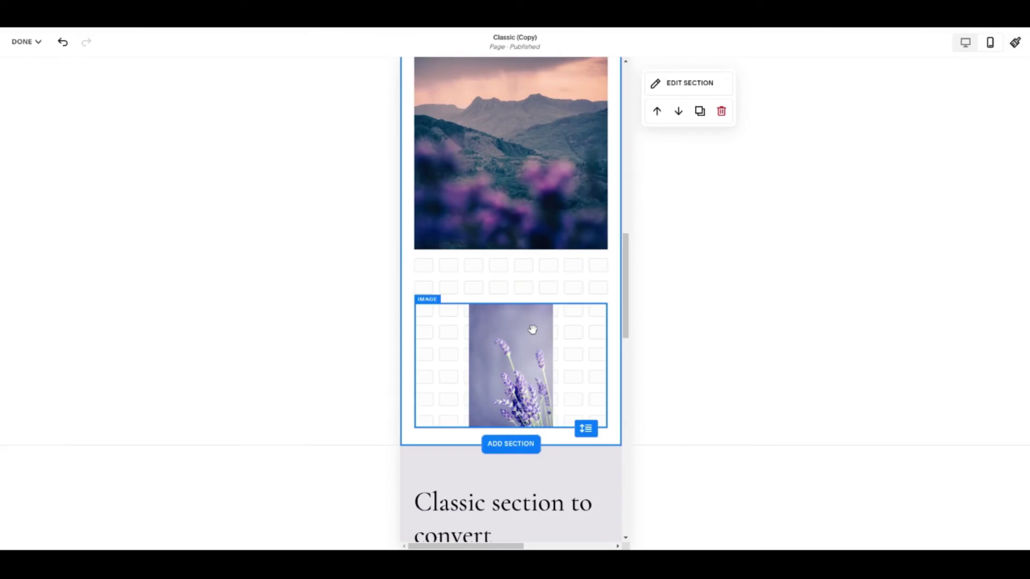
pyautogui.moveTo(508, 339); pyautogui.dragTo(554, 249)
# Step: Cut the mobile section's grid to 24 rows, then return to the desktop layout
pyautogui.click(605, 347)
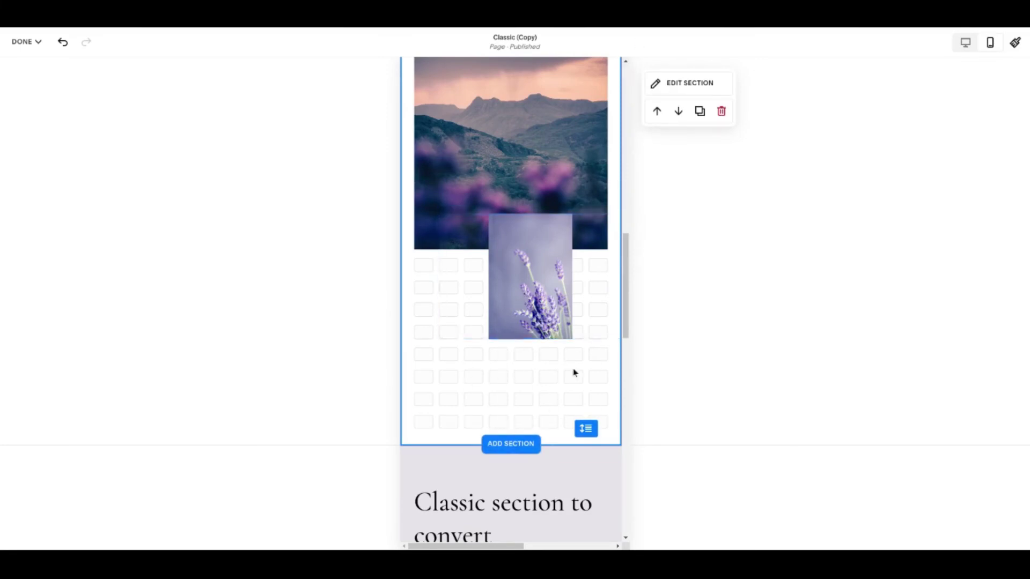
pyautogui.scroll(1, 633, 314)
pyautogui.click(665, 83)
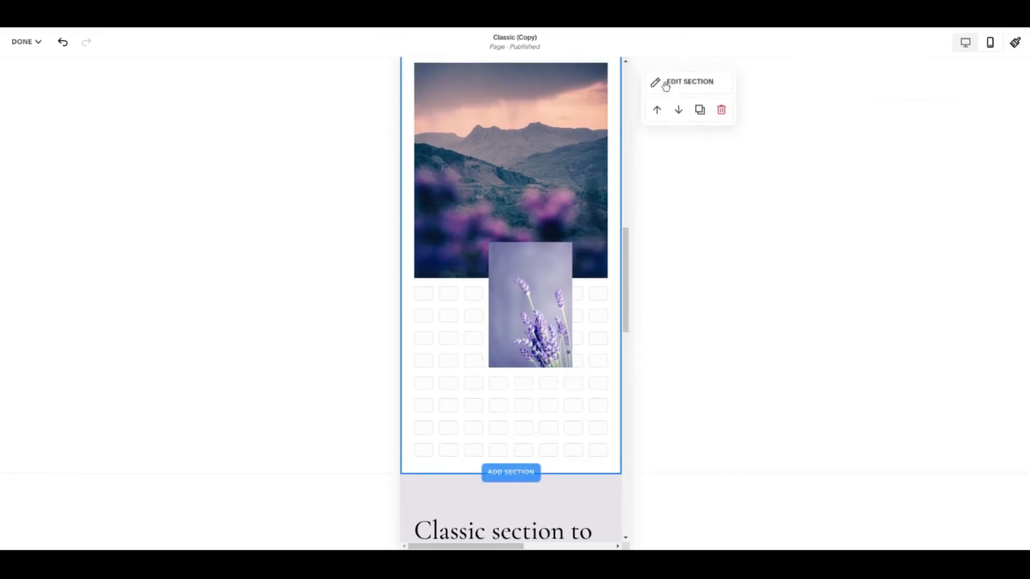
pyautogui.moveTo(840, 175); pyautogui.dragTo(833, 175)
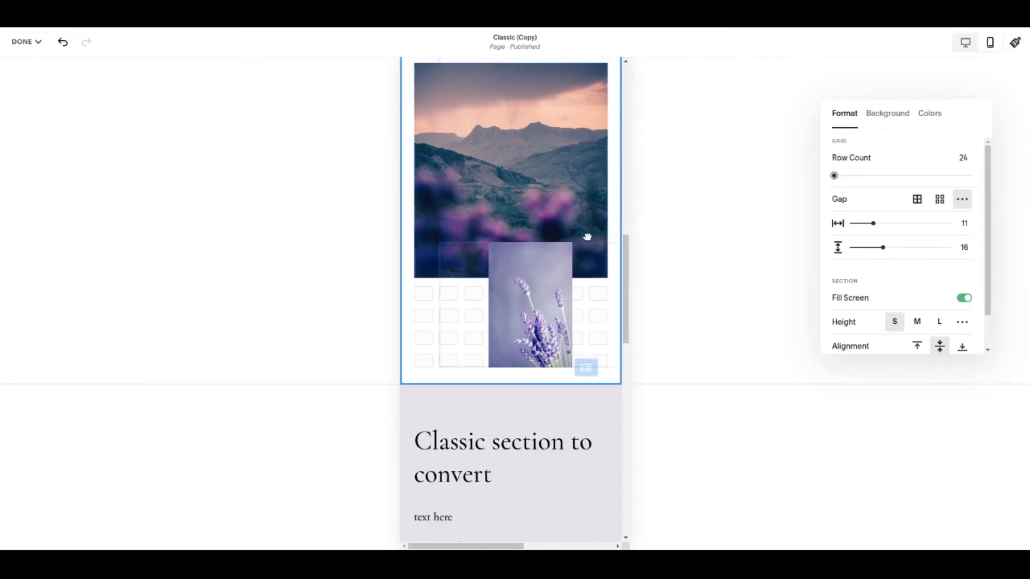
pyautogui.scroll(2, 583, 229)
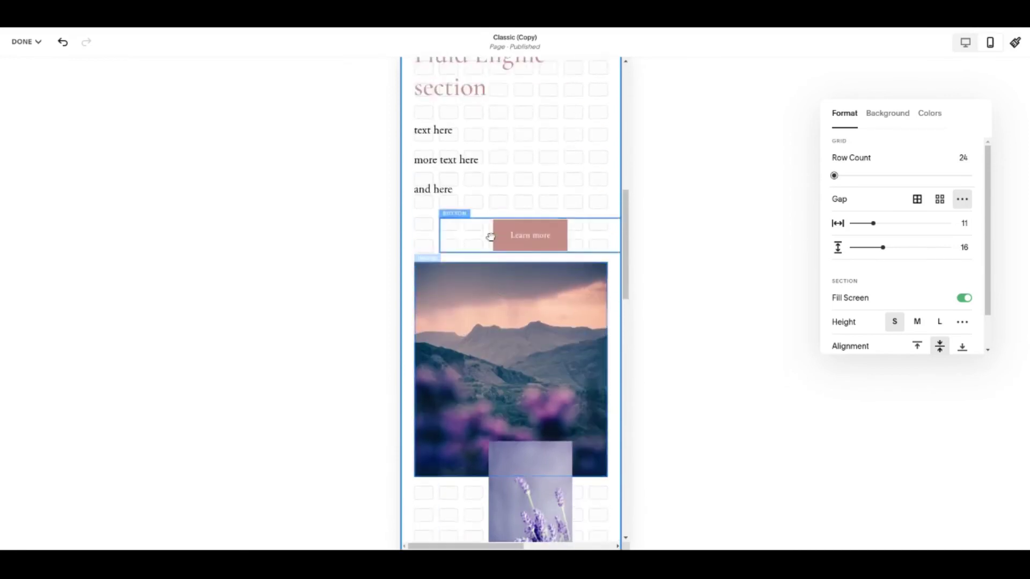
pyautogui.scroll(3, 490, 236)
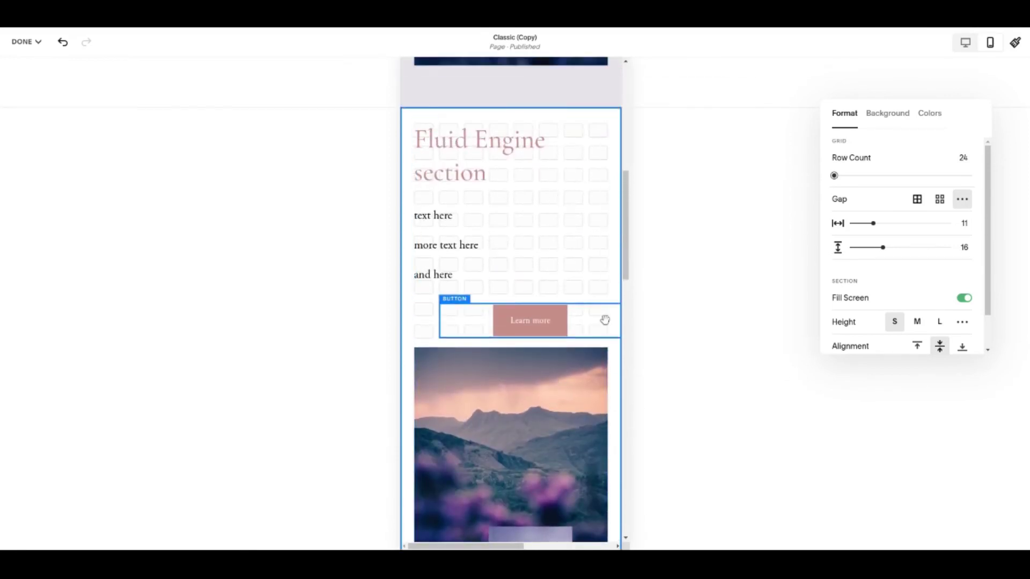
pyautogui.click(966, 44)
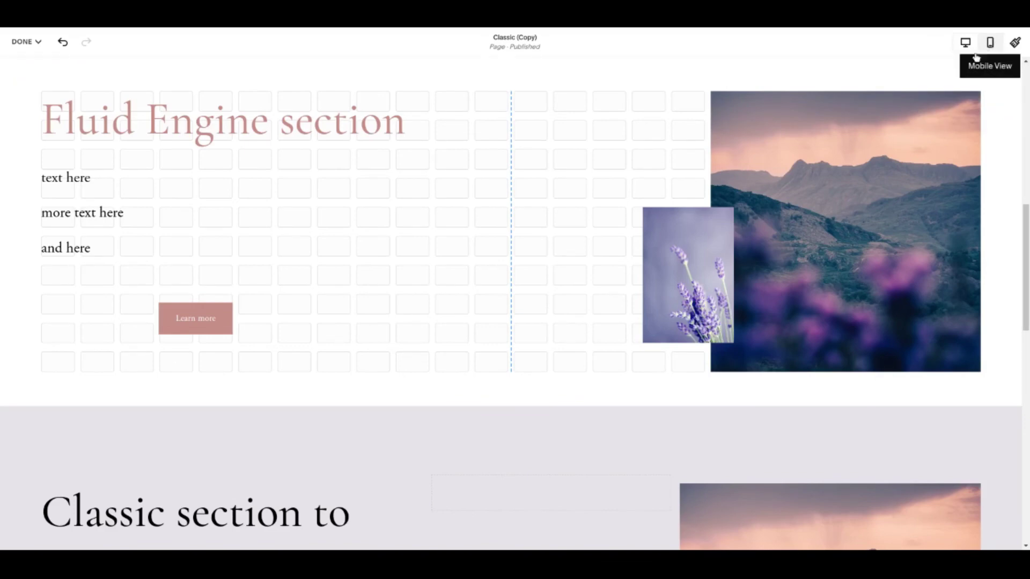
# Step: Scroll up to view the desktop Fluid Engine section
pyautogui.scroll(1, 567, 210)
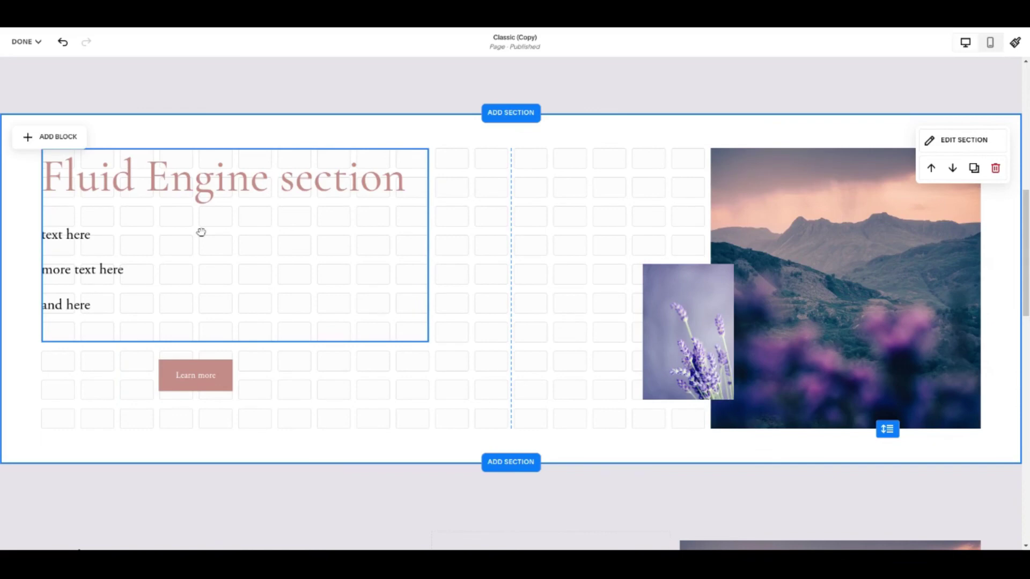
# Step: Center the heading and three text lines, and extend the Learn more button block left to the text's edge
pyautogui.click(102, 309)
pyautogui.moveTo(102, 309); pyautogui.dragTo(47, 176)
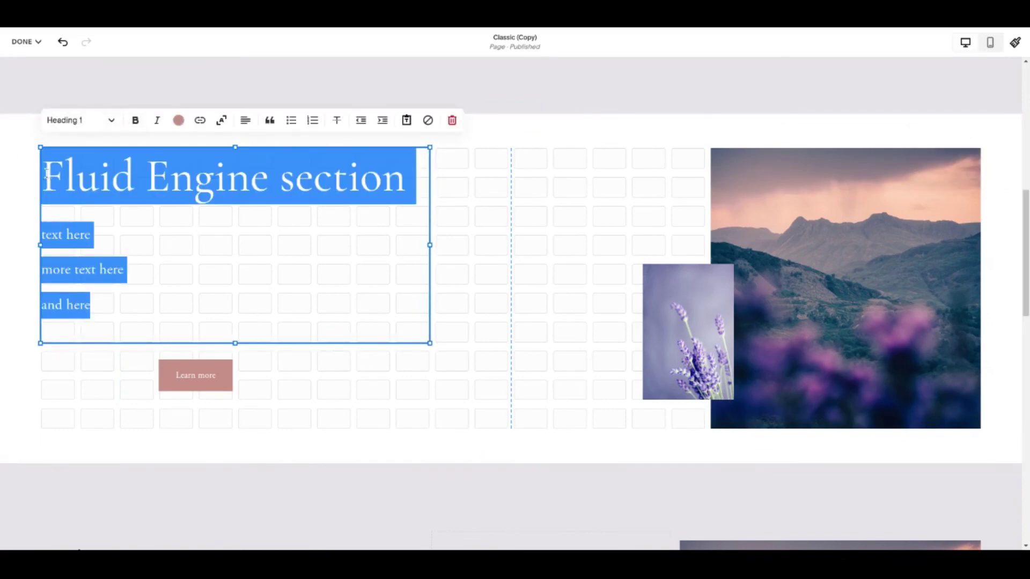
pyautogui.click(245, 120)
pyautogui.click(250, 151)
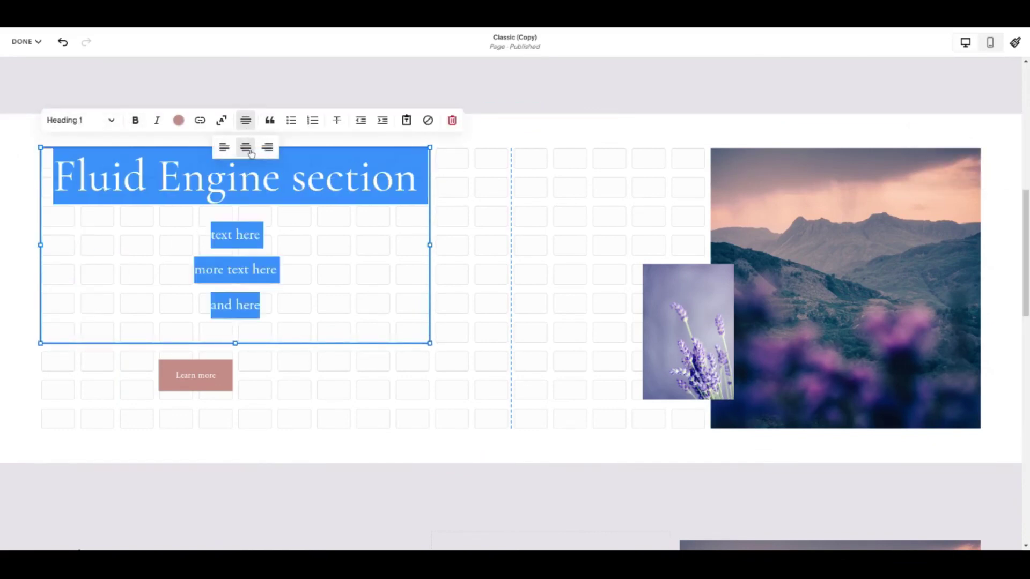
pyautogui.click(461, 378)
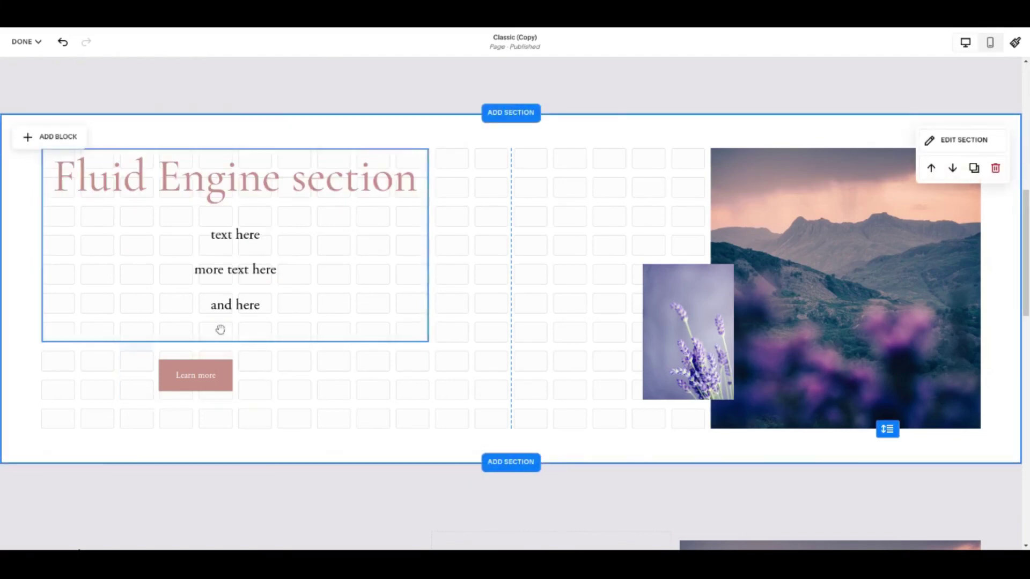
pyautogui.click(169, 378)
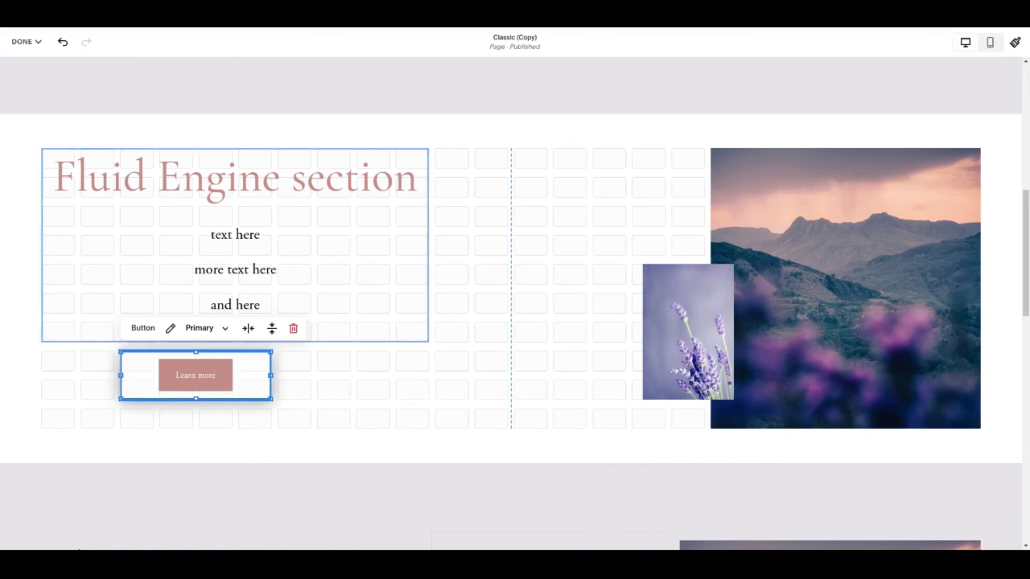
pyautogui.moveTo(121, 375); pyautogui.dragTo(42, 376)
# Step: Widen the Learn more button block to the text's width, then centre it under the text in mobile view
pyautogui.moveTo(271, 376); pyautogui.dragTo(416, 376)
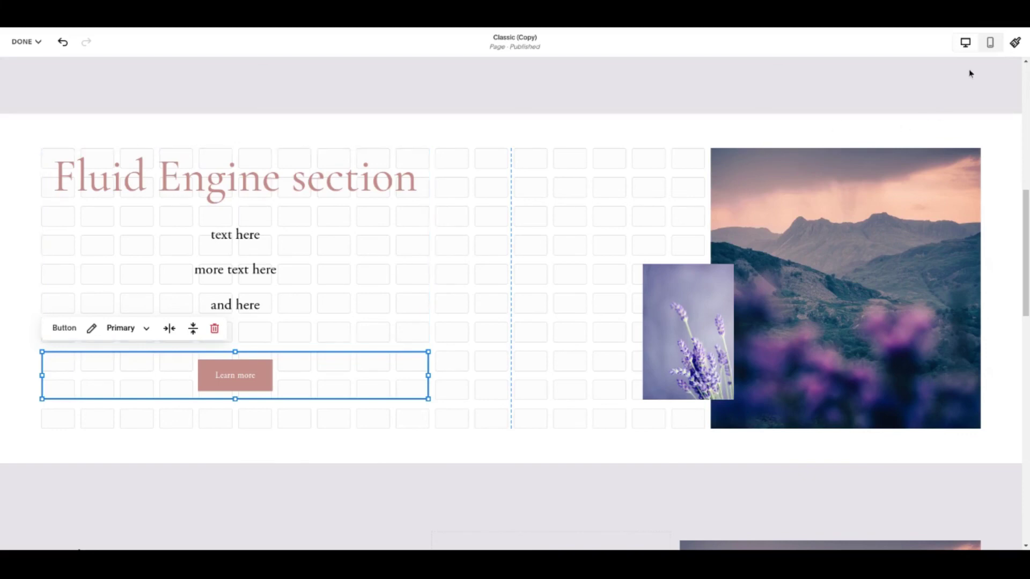
pyautogui.click(990, 44)
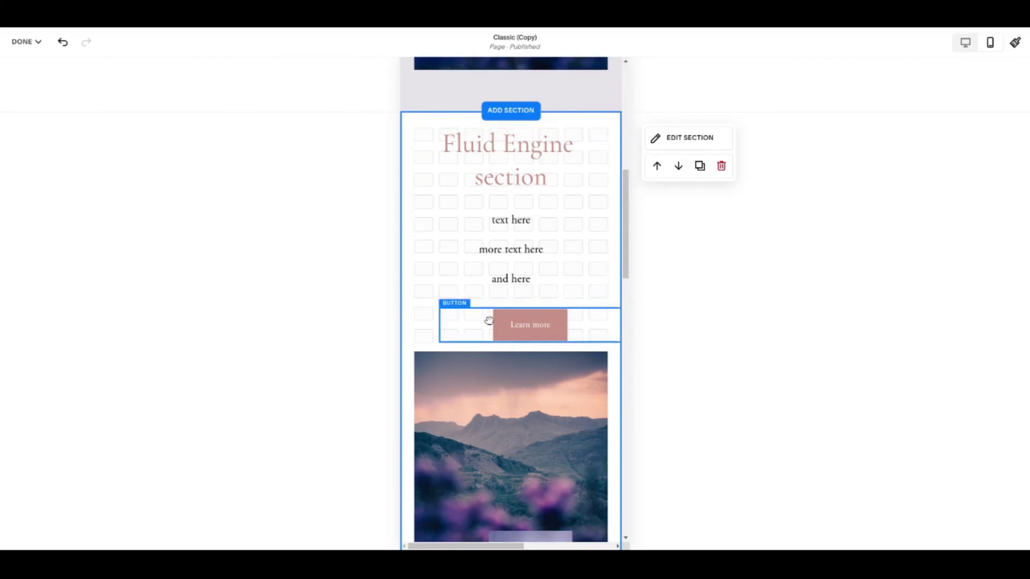
pyautogui.moveTo(489, 320); pyautogui.dragTo(456, 321)
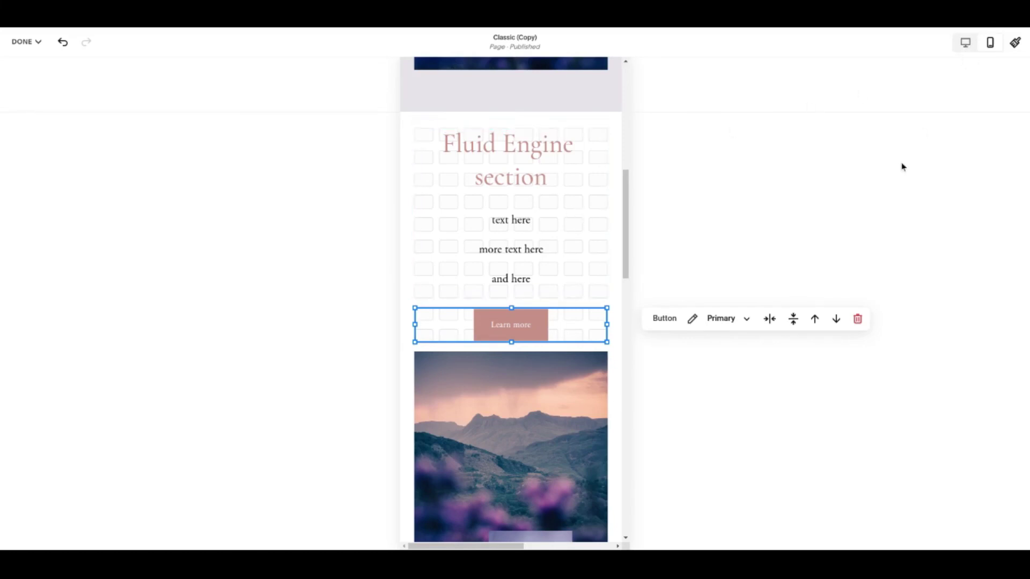
# Step: Switch the editor back to the desktop layout of the Fluid Engine section
pyautogui.click(964, 43)
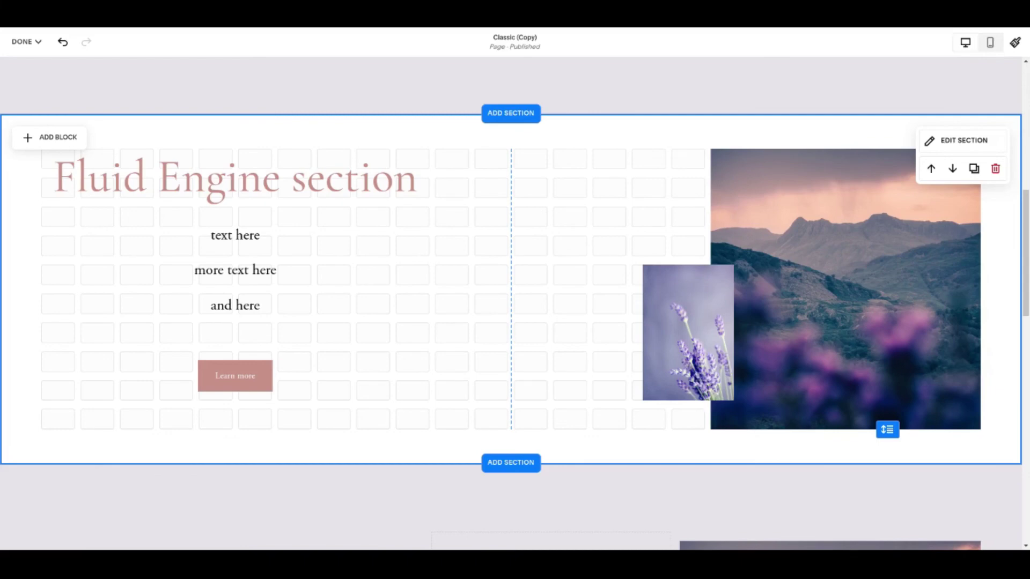
pyautogui.moveTo(1023, 239); pyautogui.dragTo(1014, 110)
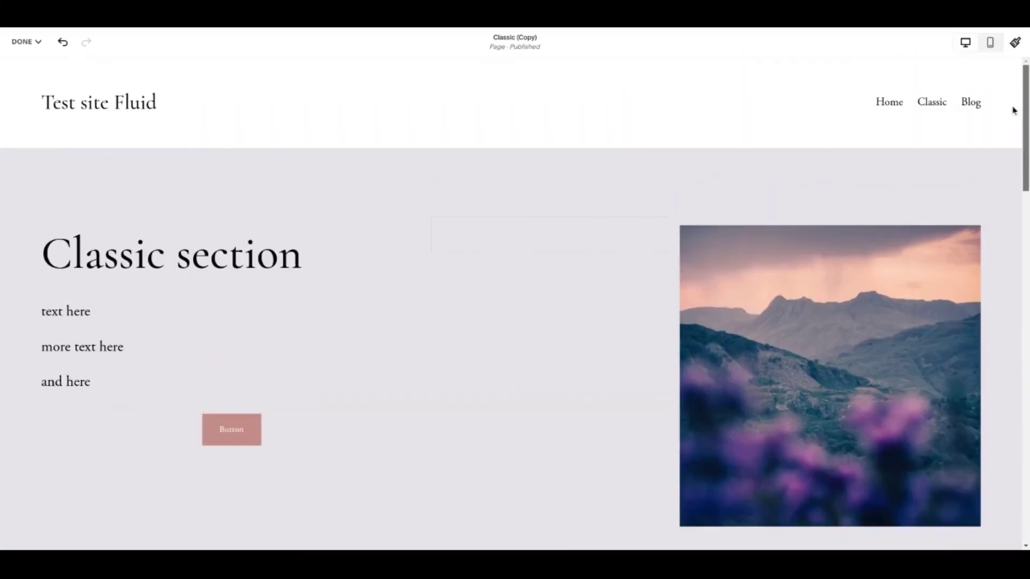
pyautogui.scroll(-4, 1013, 110)
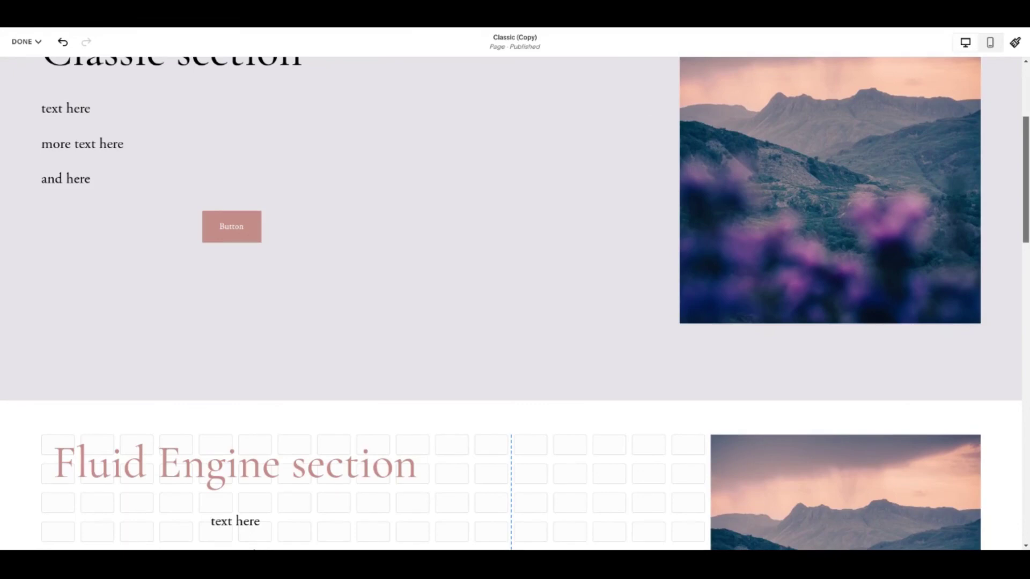
pyautogui.scroll(-5, 1019, 215)
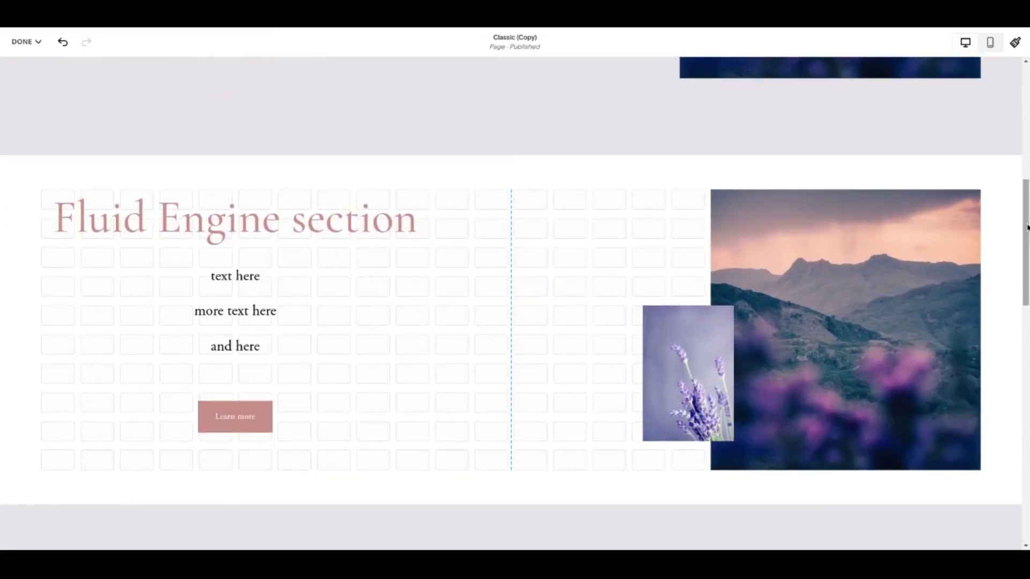